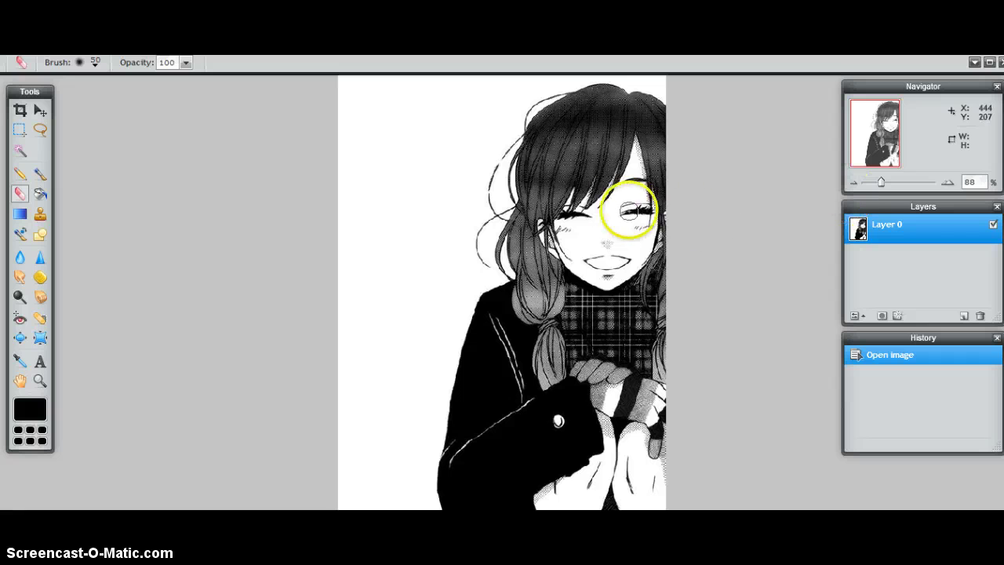
- Select the white background around the girl with the Wand tool at tolerance 21 and erase it with a hard round brush of size 200
left_click(20, 149)
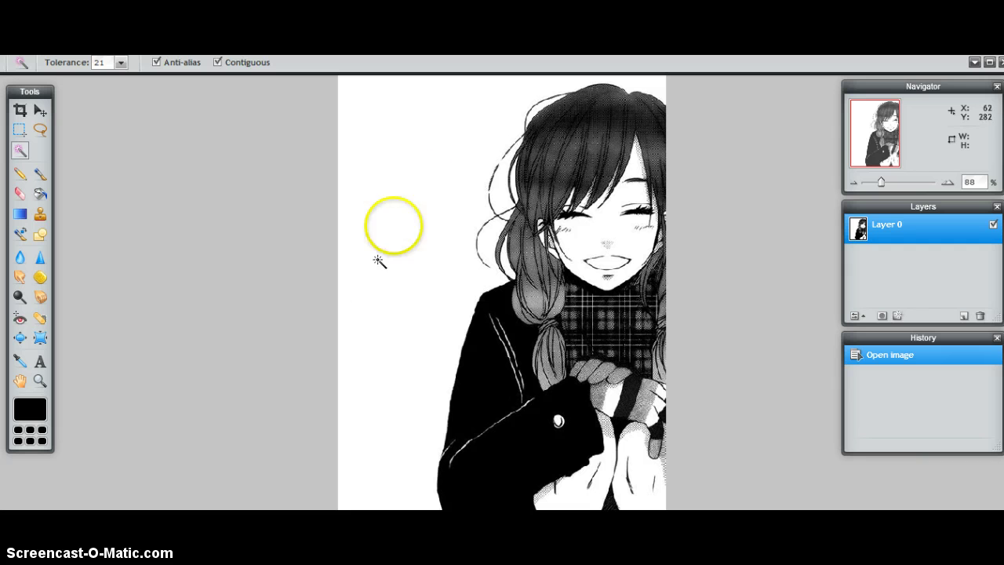
left_click(410, 211)
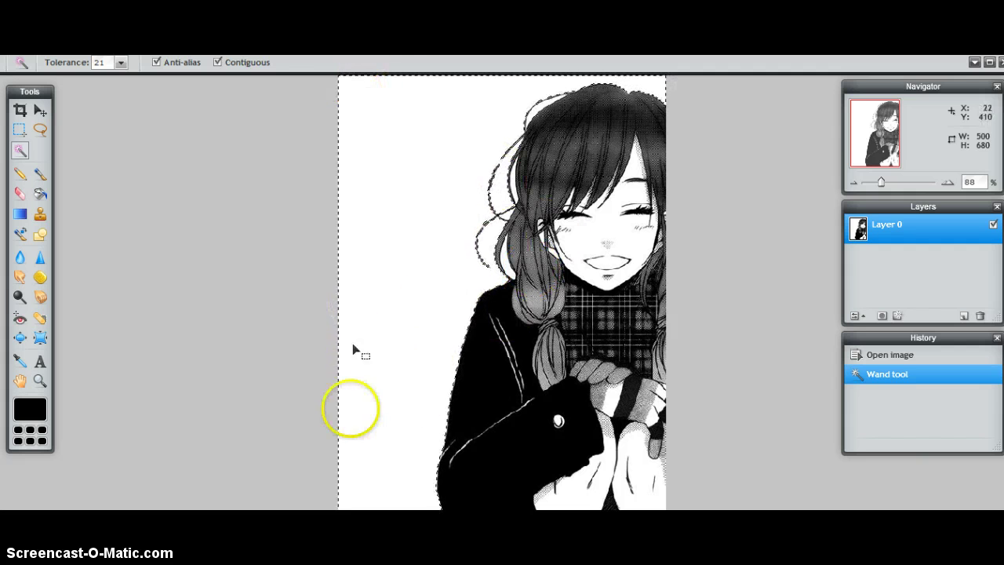
left_click(19, 193)
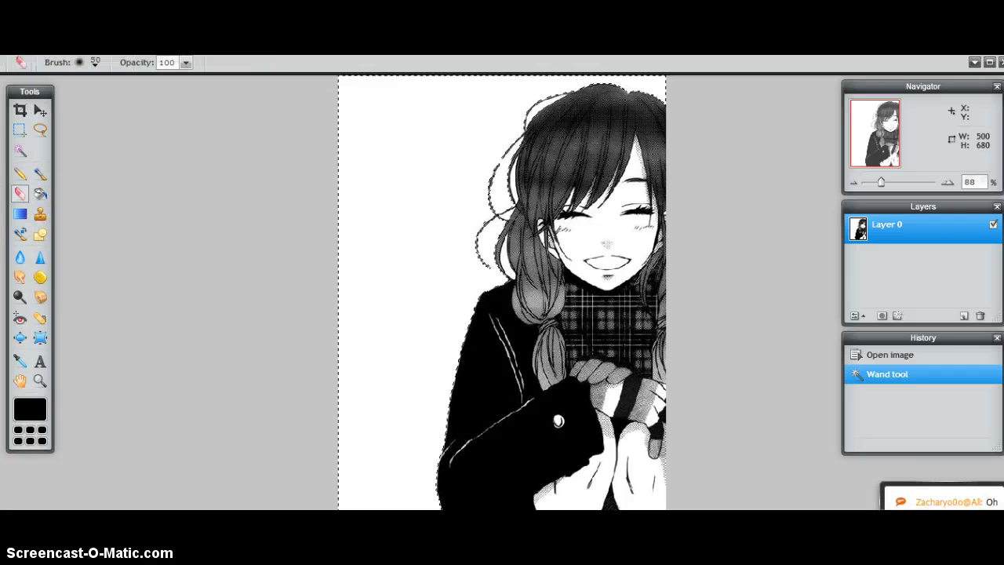
left_click(95, 62)
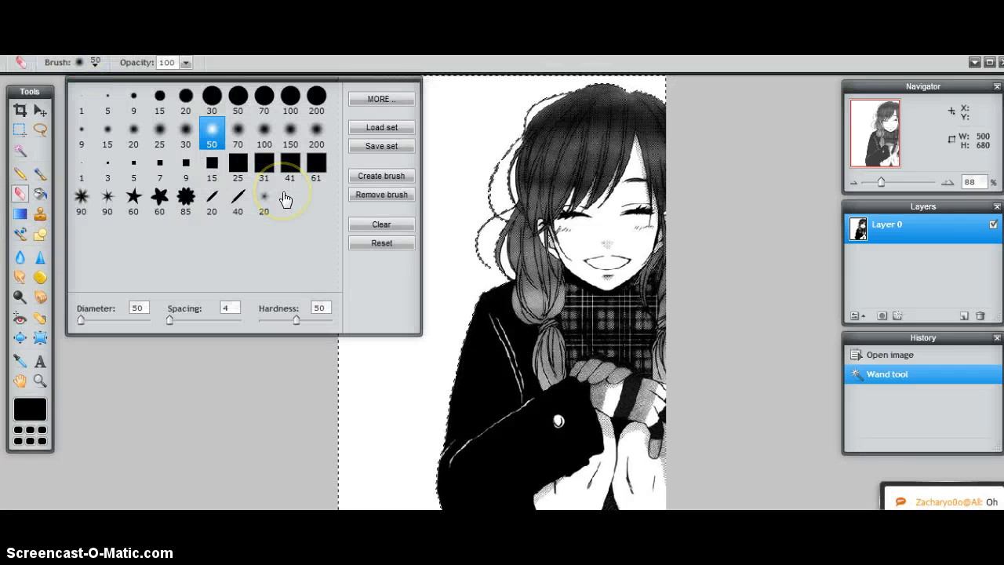
left_click(315, 96)
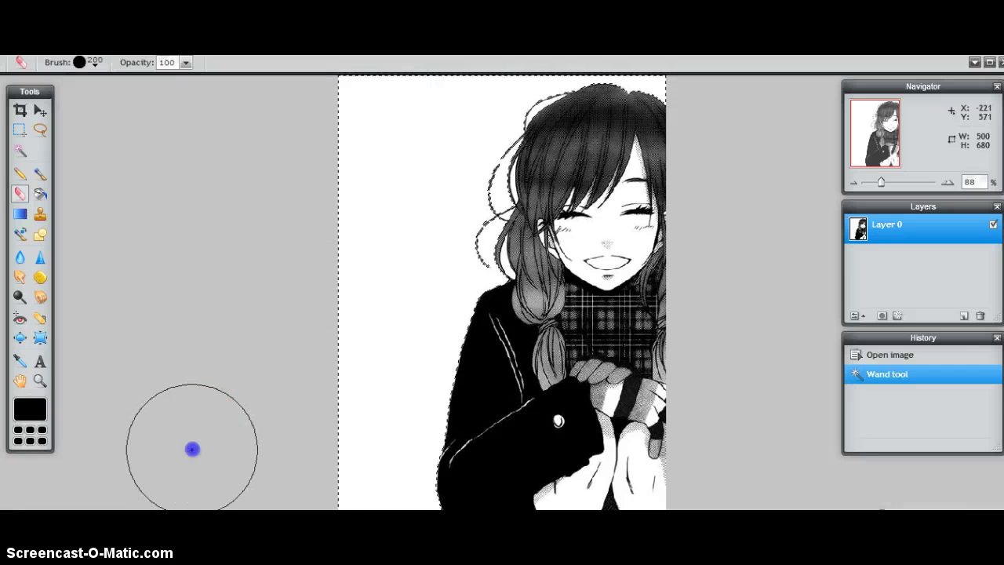
left_click(193, 448)
mouse_move(192, 450)
left_mouse_down()
mouse_move(332, 436)
mouse_move(403, 475)
mouse_move(511, 358)
mouse_move(467, 299)
mouse_move(415, 280)
mouse_move(376, 502)
mouse_move(403, 486)
mouse_move(355, 214)
left_mouse_up()
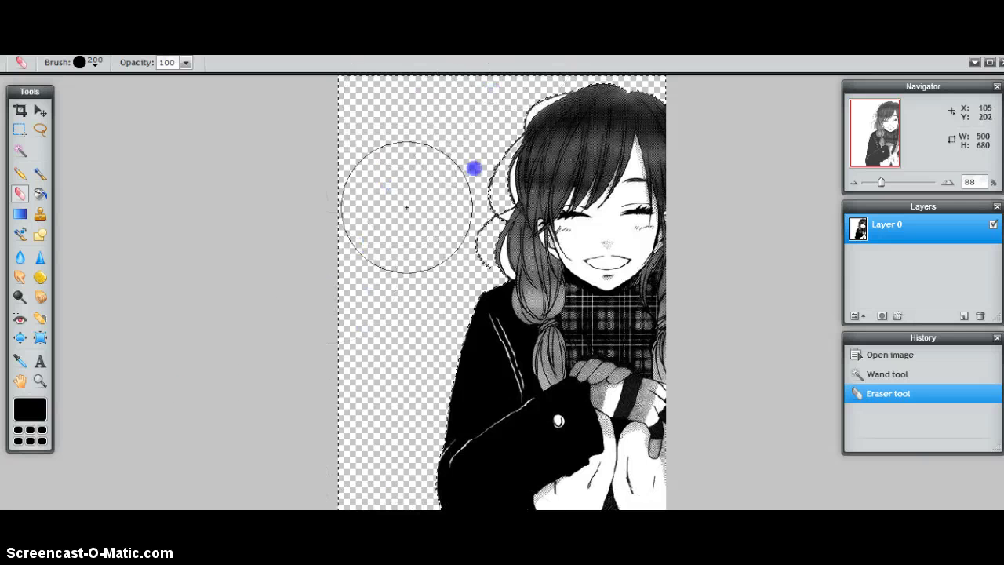
left_click(347, 337)
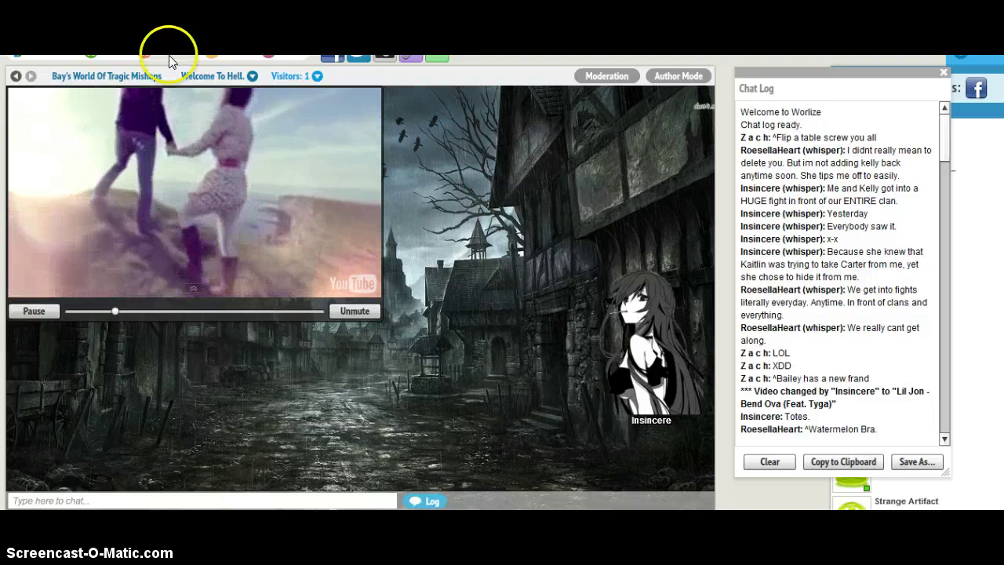
- Switch to the Worlize room, wear the red-dress avatar from the avatar collection, and move it to the lower middle of the scene
left_click(171, 60)
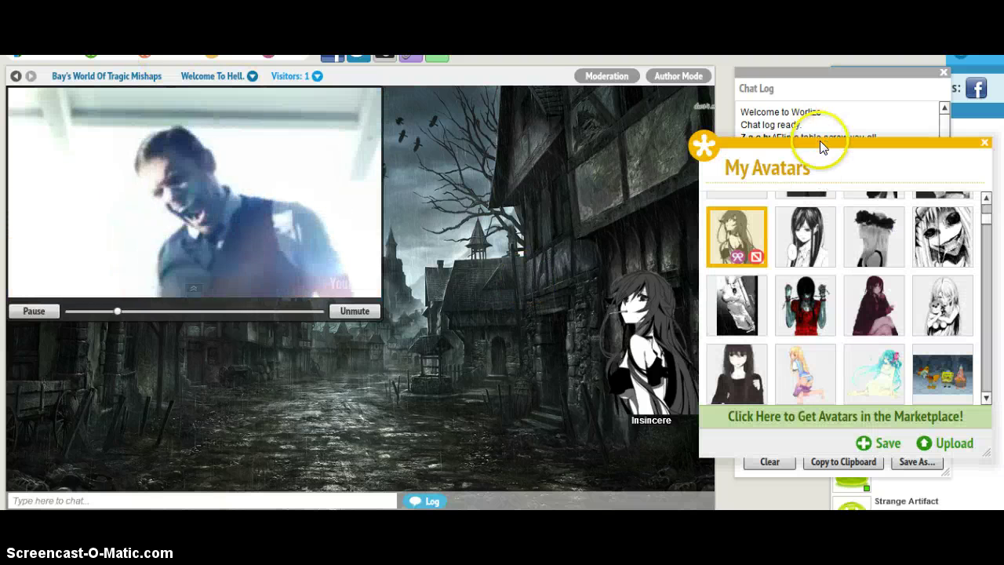
left_click_drag(822, 147, 363, 134)
left_click(357, 276)
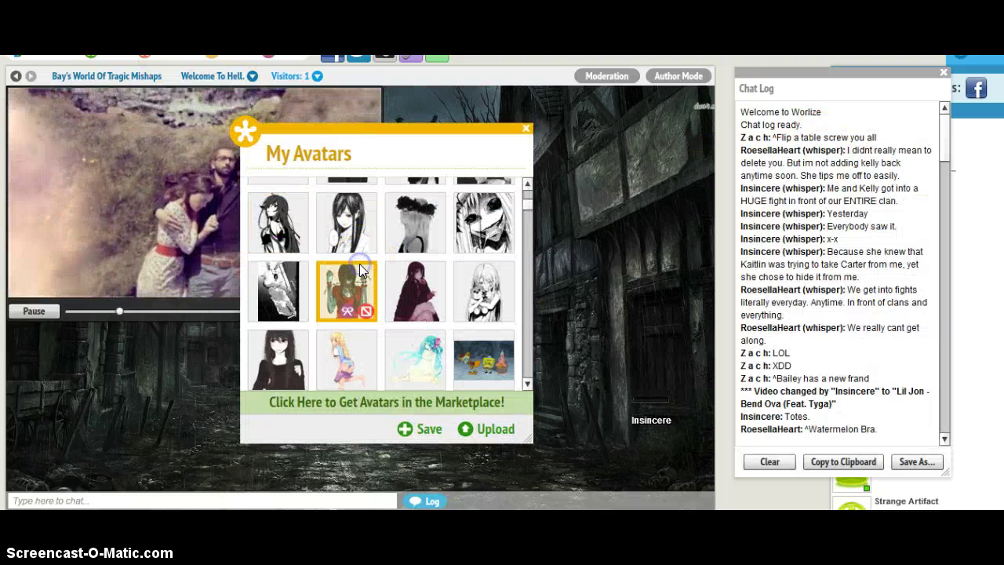
left_click(526, 129)
left_click(498, 451)
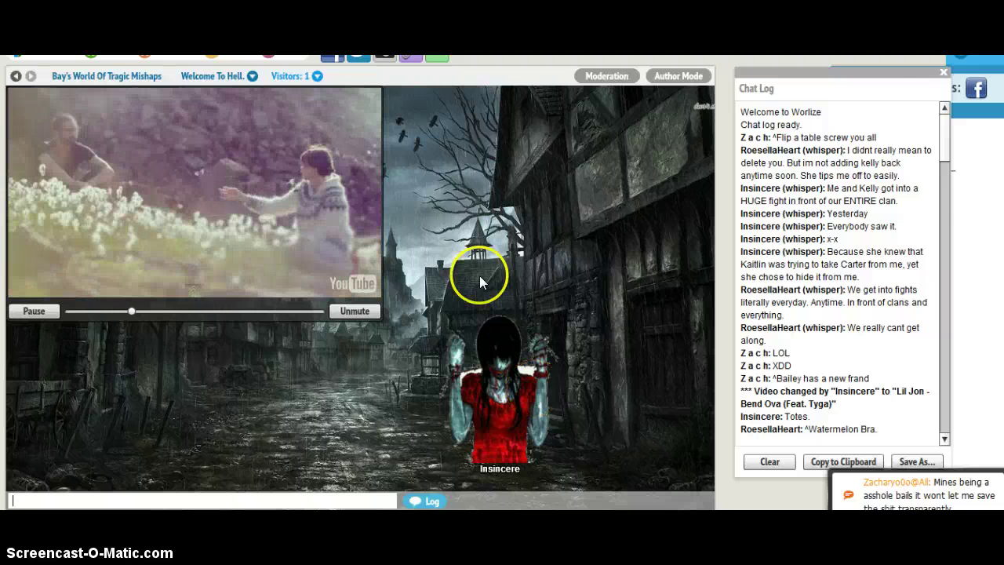
- Switch back to the Pixlr image, select the leftover white gap beside the girl's lower braid with the Wand tool, and erase it
key("ctrl+Tab")
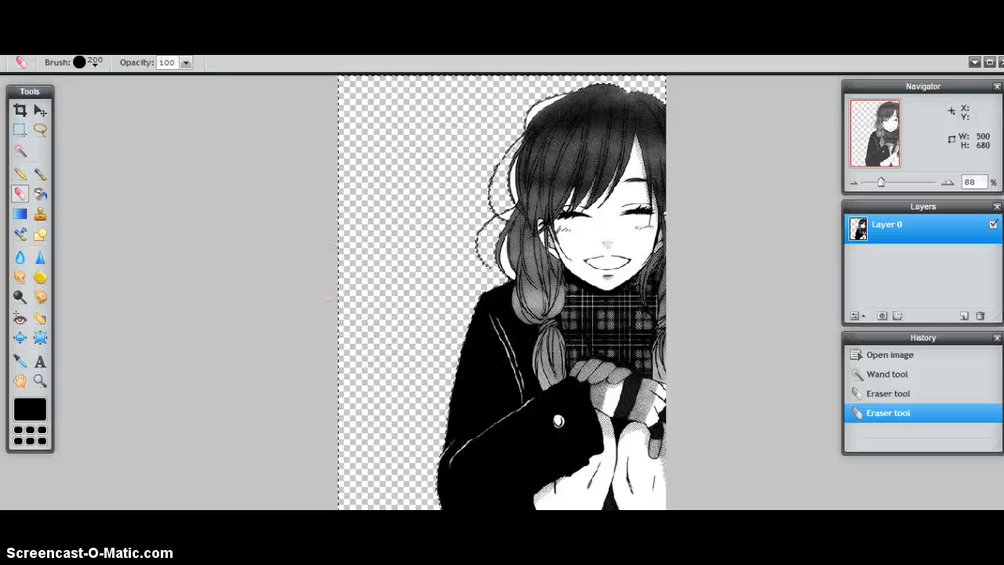
left_click(20, 150)
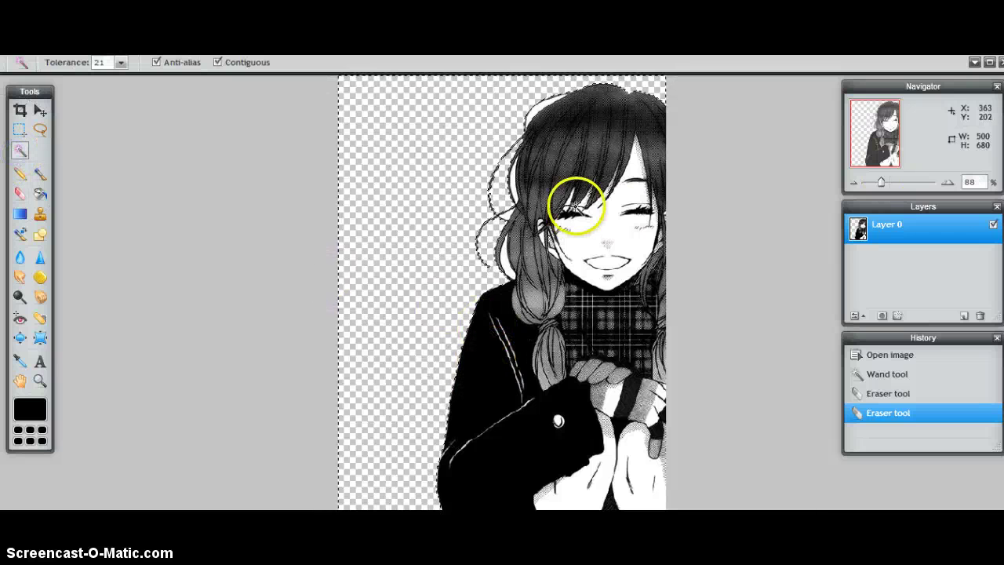
left_click(508, 269)
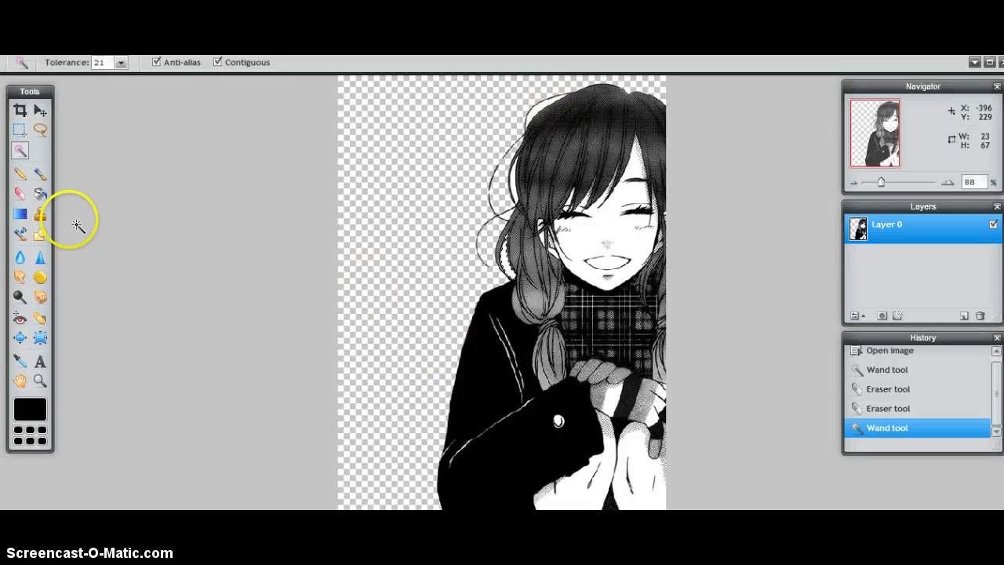
left_click(20, 195)
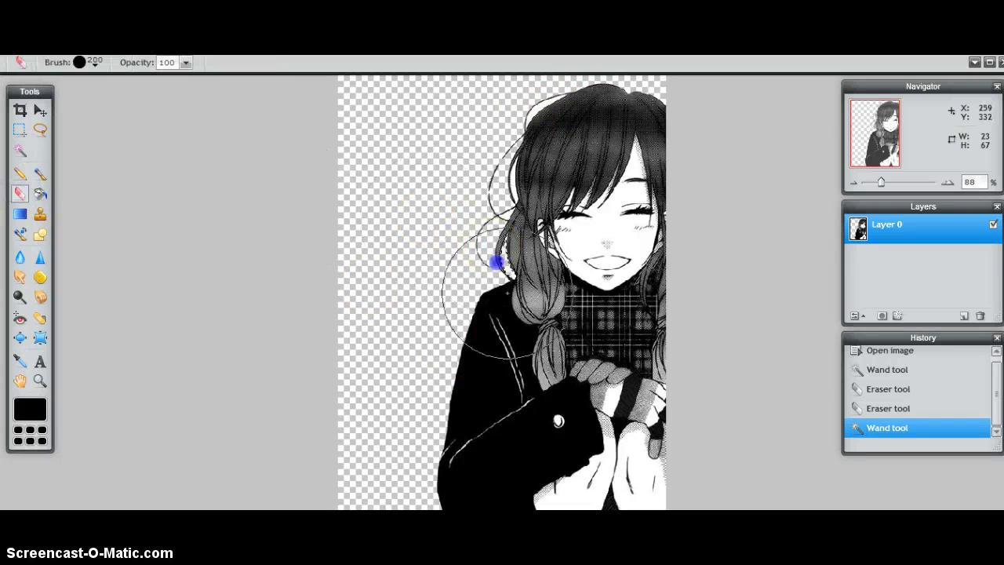
- Wand-select the narrow white gap between the side of the hair and the loose strand, and erase it
left_click(21, 150)
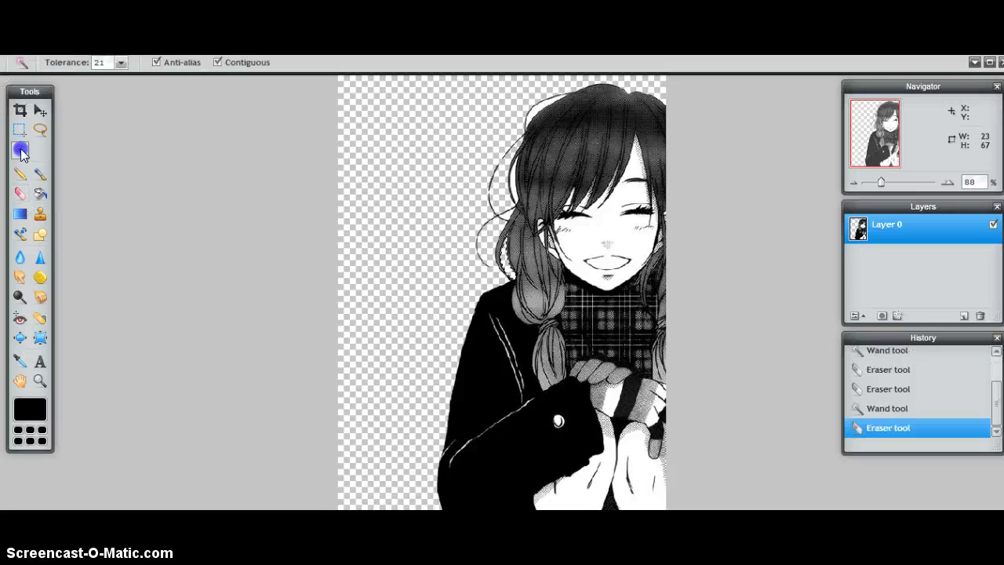
left_click(514, 173)
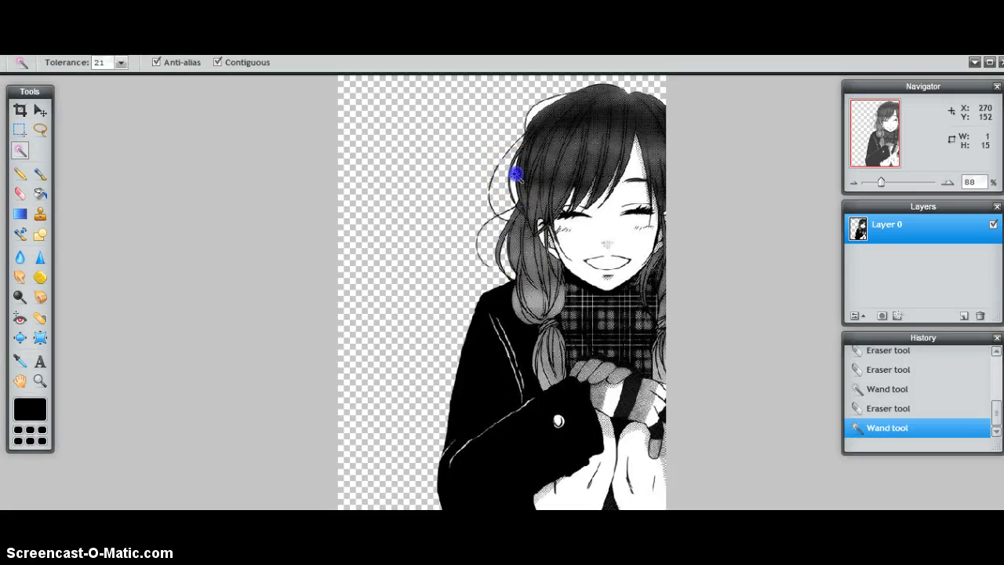
left_click(20, 192)
mouse_move(540, 259)
left_mouse_down()
mouse_move(539, 233)
mouse_move(447, 226)
mouse_move(301, 158)
left_mouse_up()
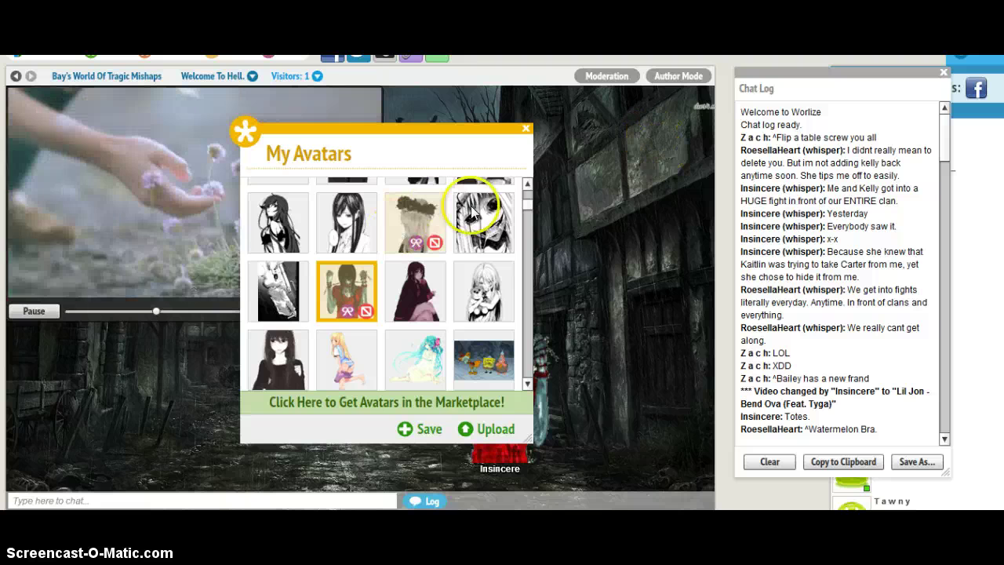
- In the Worlize room, browse the avatar collection, wear the long-haired girl in a black top, and reposition her in the scene
left_click(528, 185)
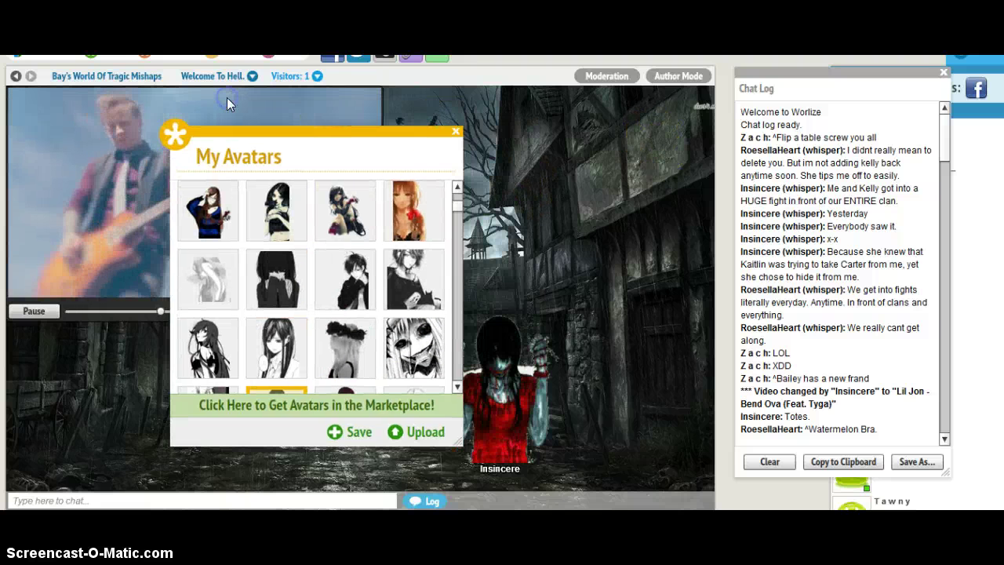
left_click_drag(445, 125, 385, 158)
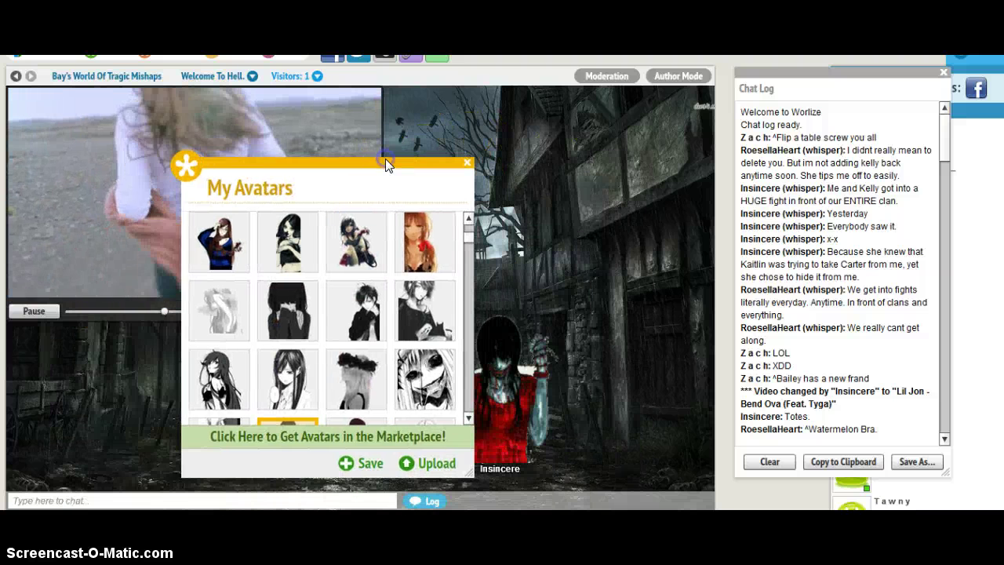
left_click(469, 417)
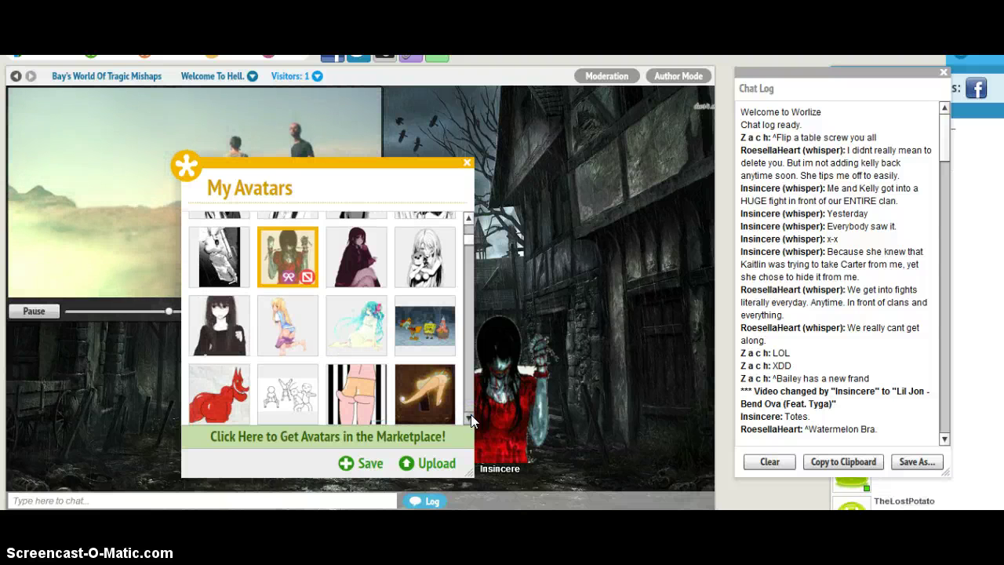
left_click(167, 310)
left_click(220, 325)
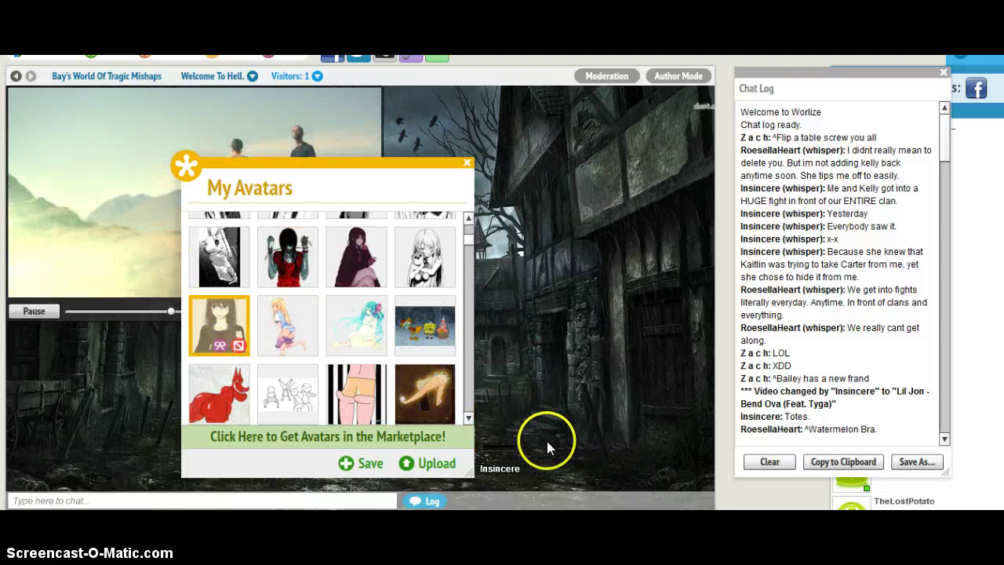
left_click(560, 441)
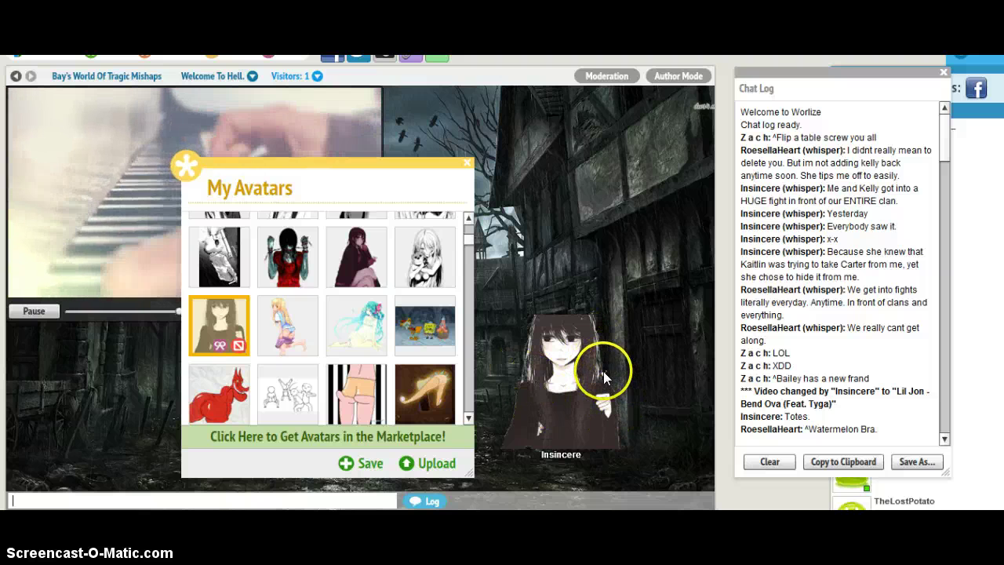
- Browse further through the avatars, wear the grey long-haired girl, and move her to another spot in the room
left_click(468, 419)
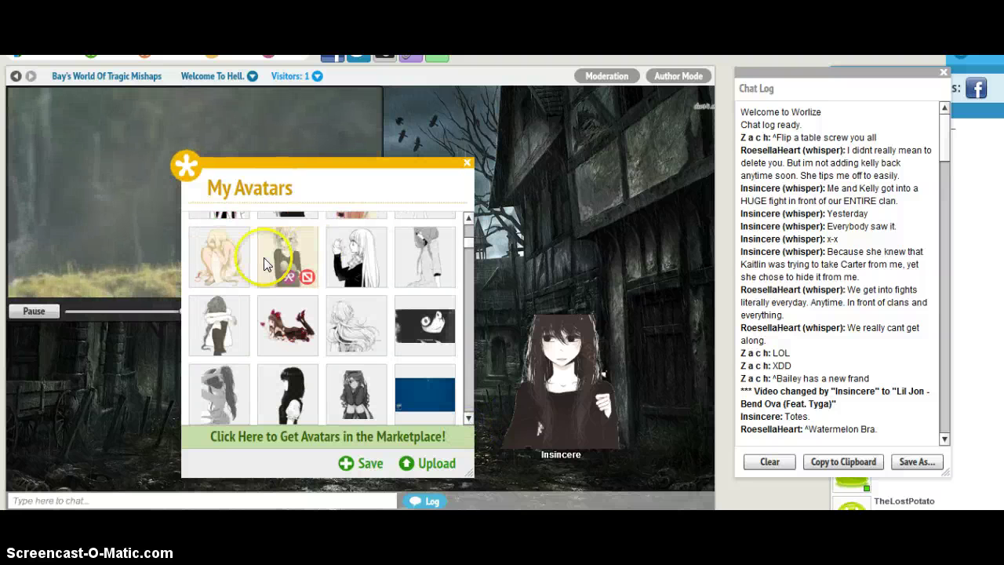
mouse_move(239, 289)
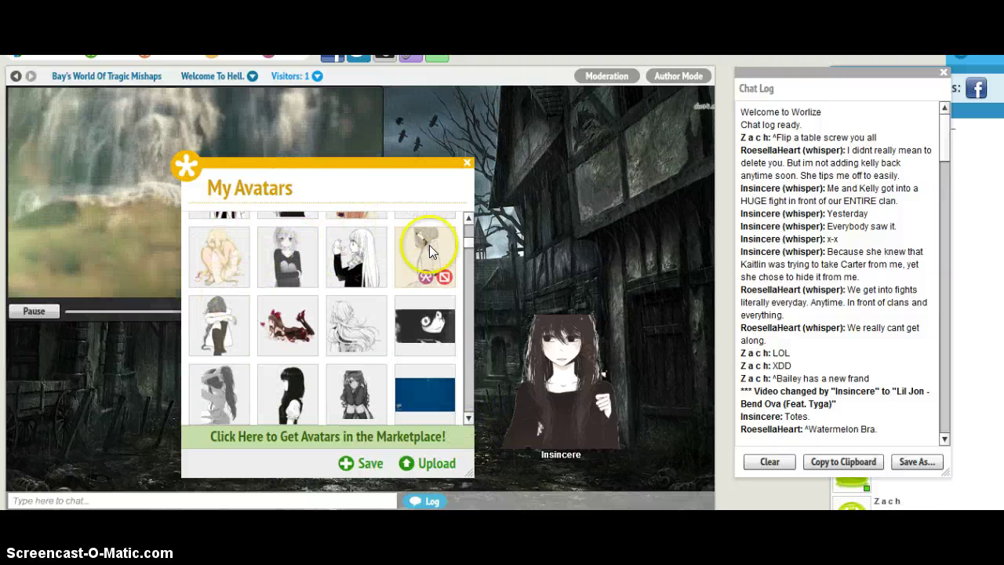
left_click(336, 393)
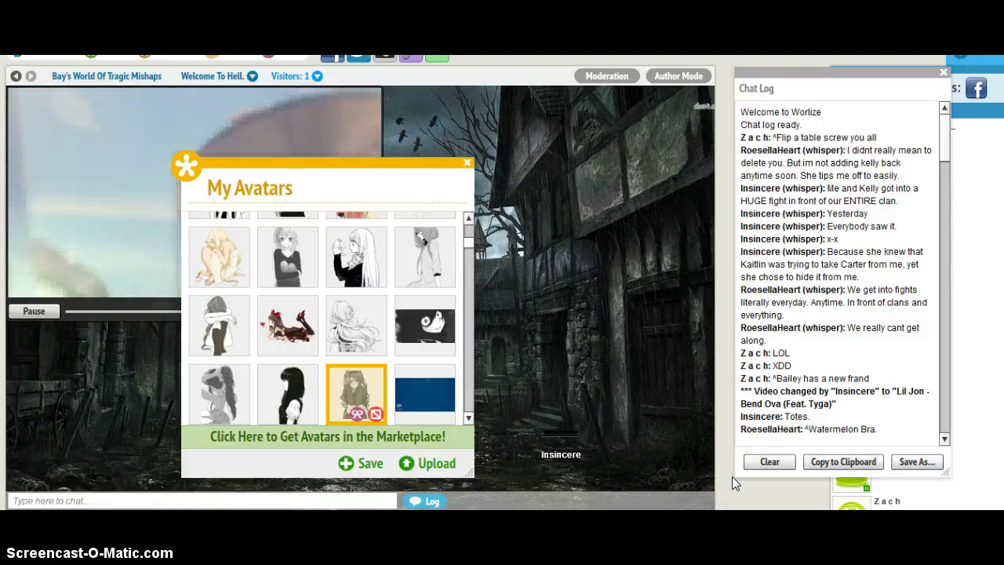
left_click(590, 396)
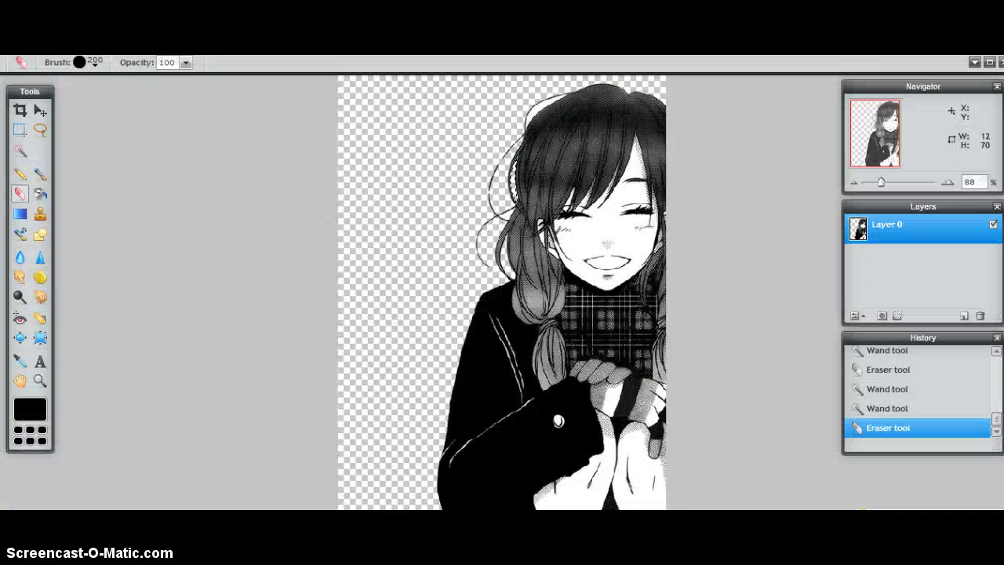
- Back in the Pixlr image, wand-select and erase the remaining white gaps at the top of the head and where the loose strands meet
left_click(22, 153)
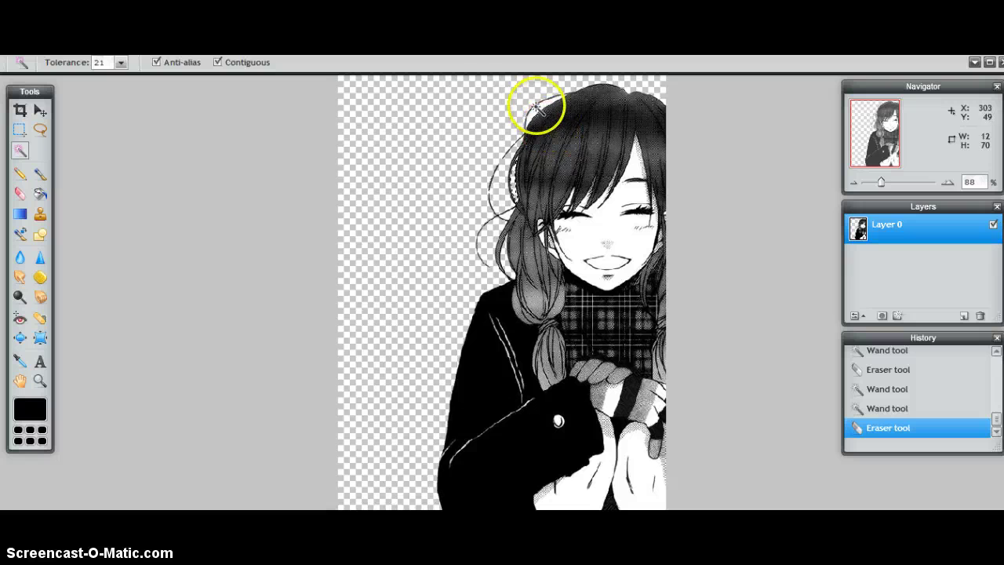
left_click(19, 193)
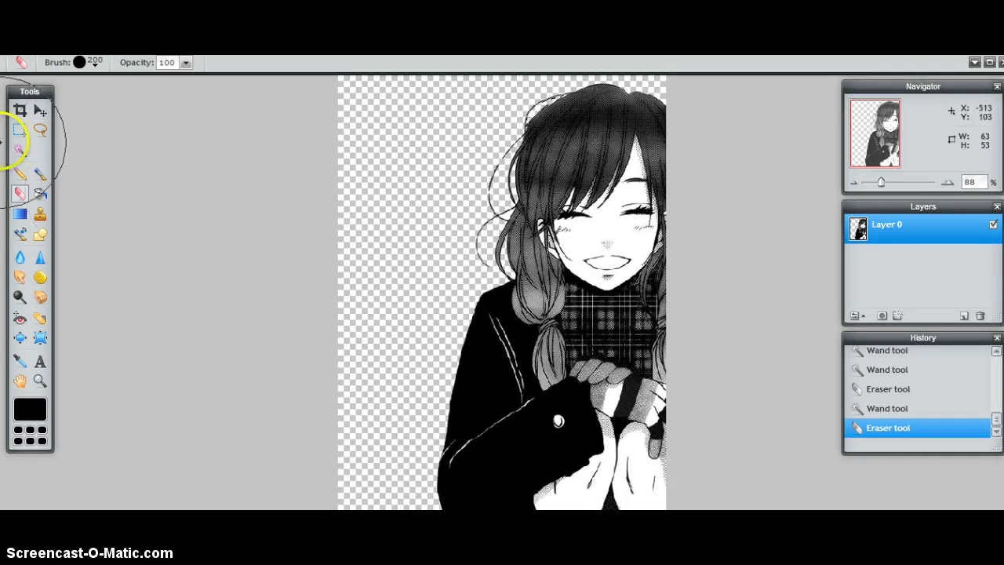
left_click(21, 151)
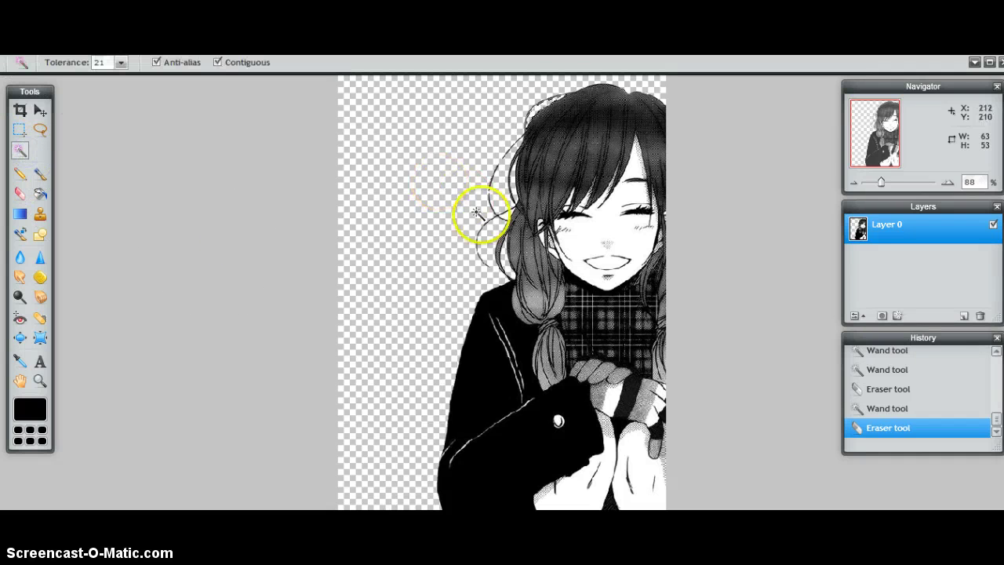
left_click(507, 213)
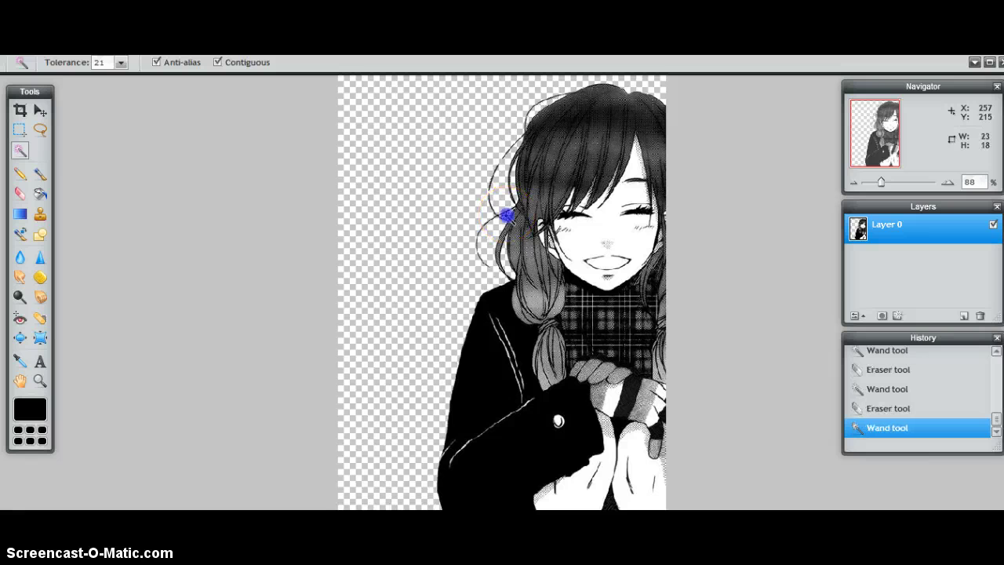
left_click(22, 193)
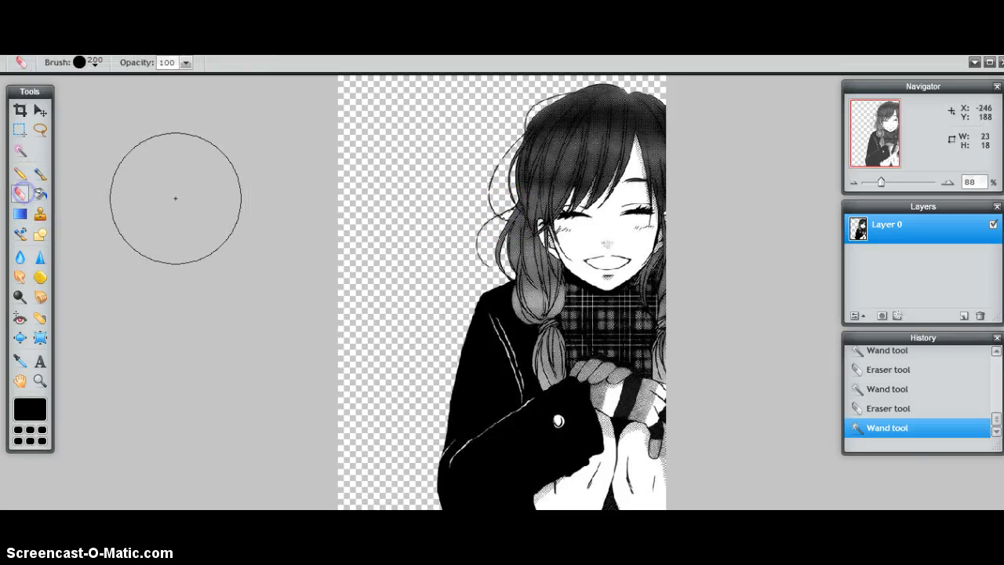
left_click(202, 116)
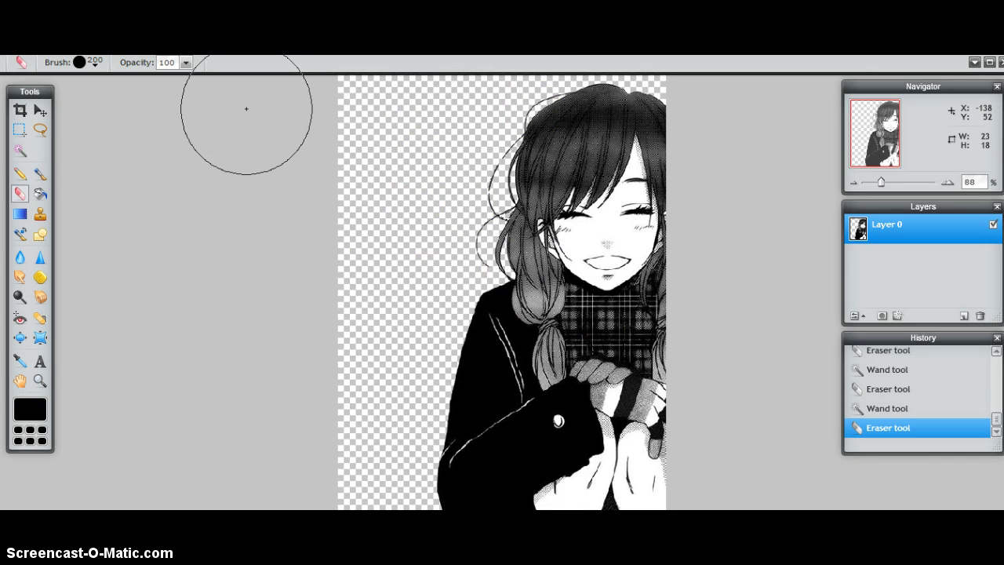
- Deselect everything in the image with the Wand tool active
left_click(19, 153)
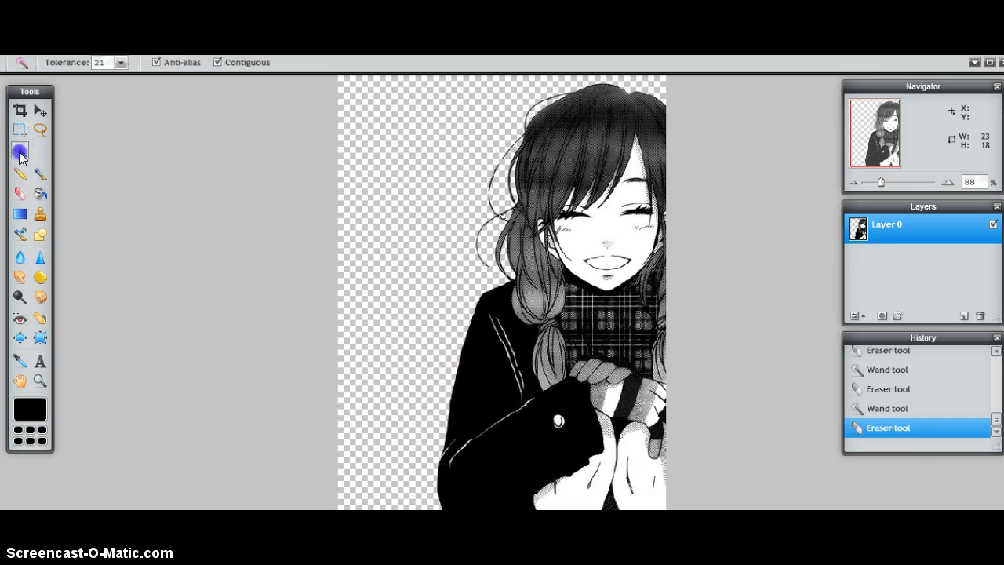
right_click(312, 193)
left_click(340, 219)
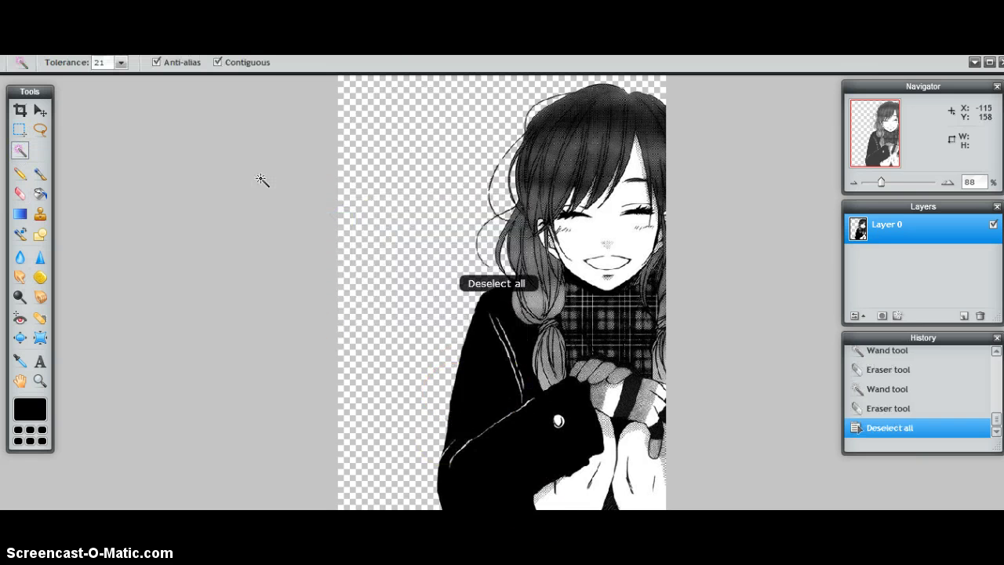
- View the image at actual pixels and inspect the transparent cut-out around the girl from her hair to her sleeves
left_click(247, 49)
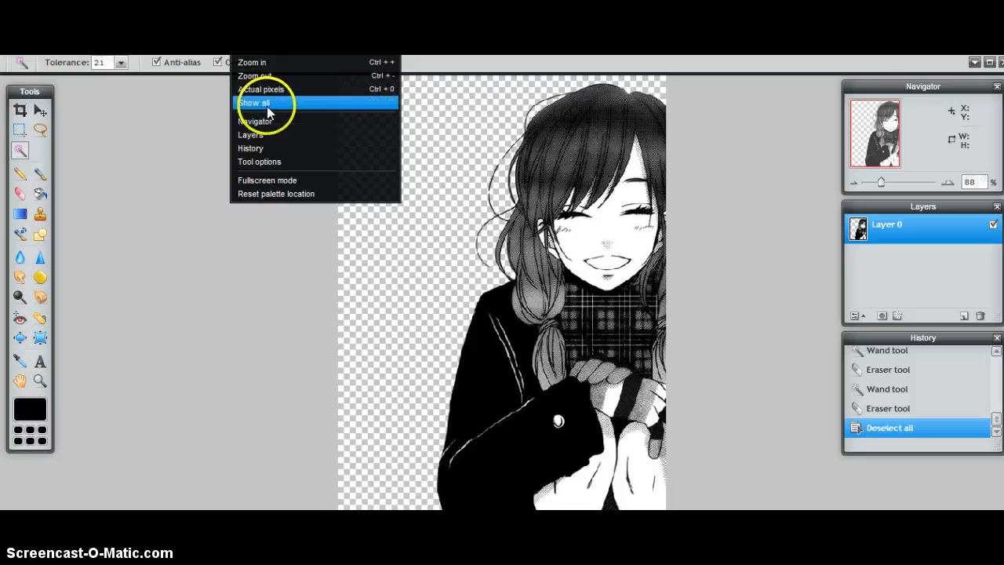
left_click(277, 89)
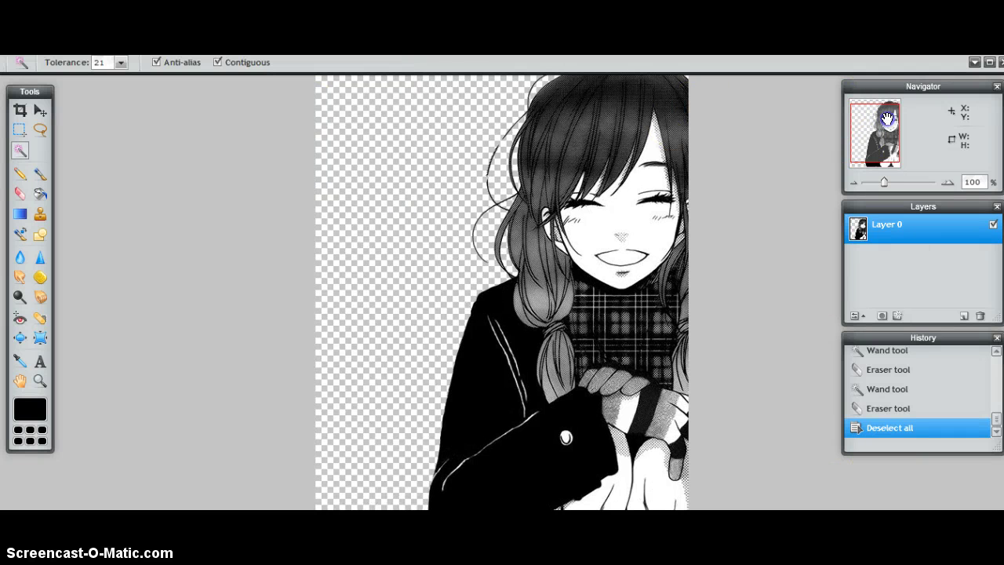
scroll(887, 111, "up", 1)
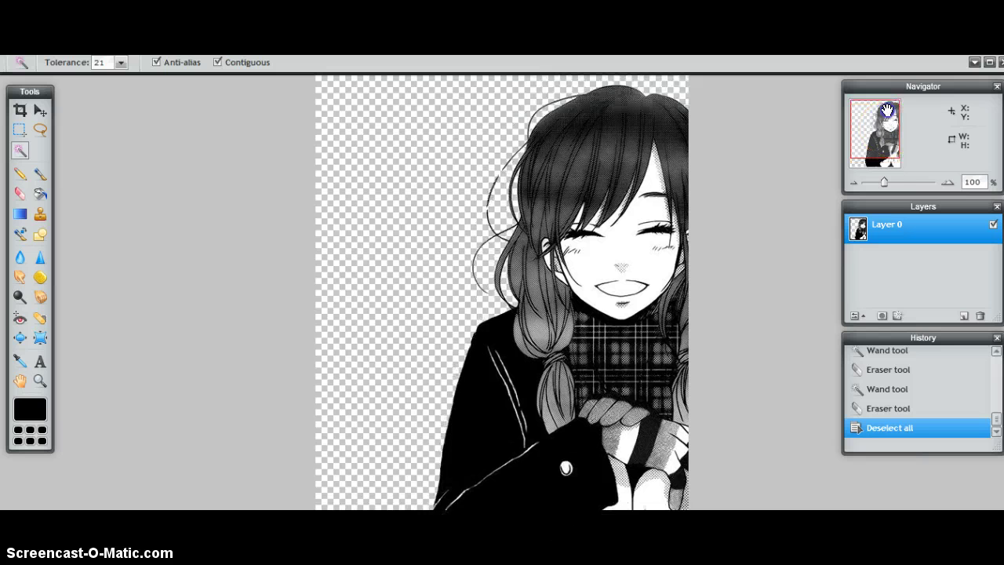
left_click_drag(887, 111, 888, 171)
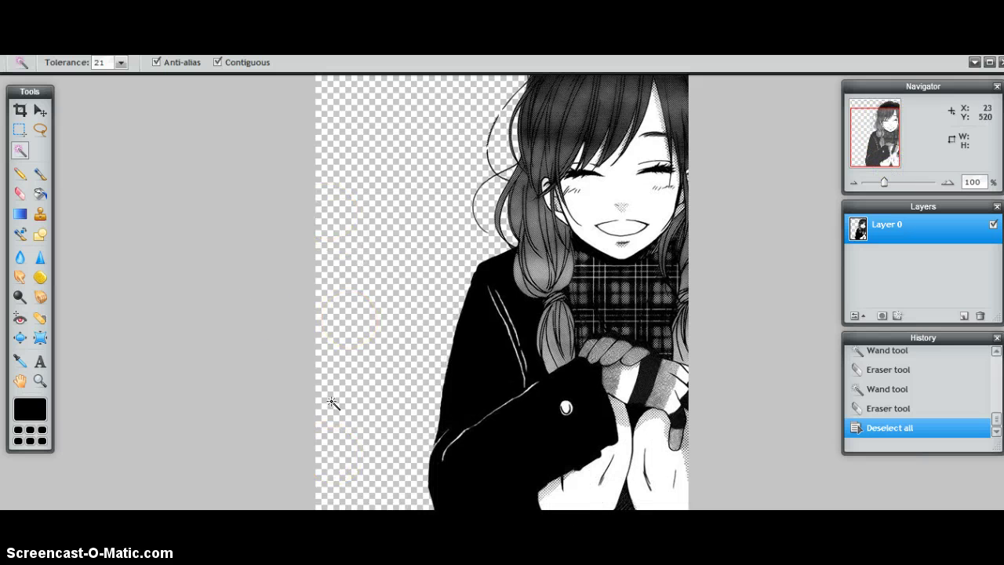
left_click_drag(869, 123, 863, 167)
left_click(880, 102)
left_click_drag(881, 117, 878, 111)
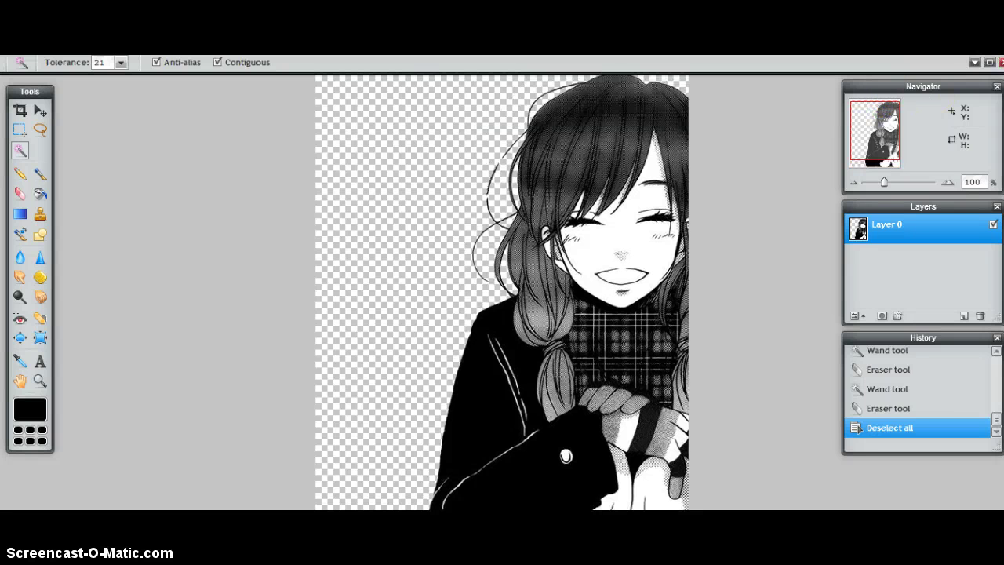
- Save the image to the computer as PNG (Transparent, full quality) under its existing tumblr_static name, replacing the old file
key("ctrl+w")
left_click(451, 317)
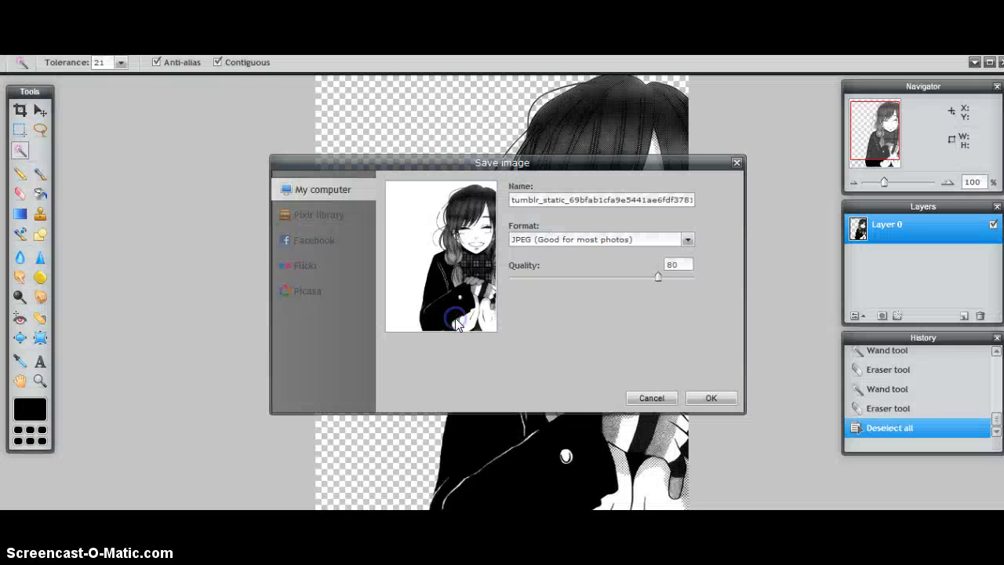
left_click(591, 240)
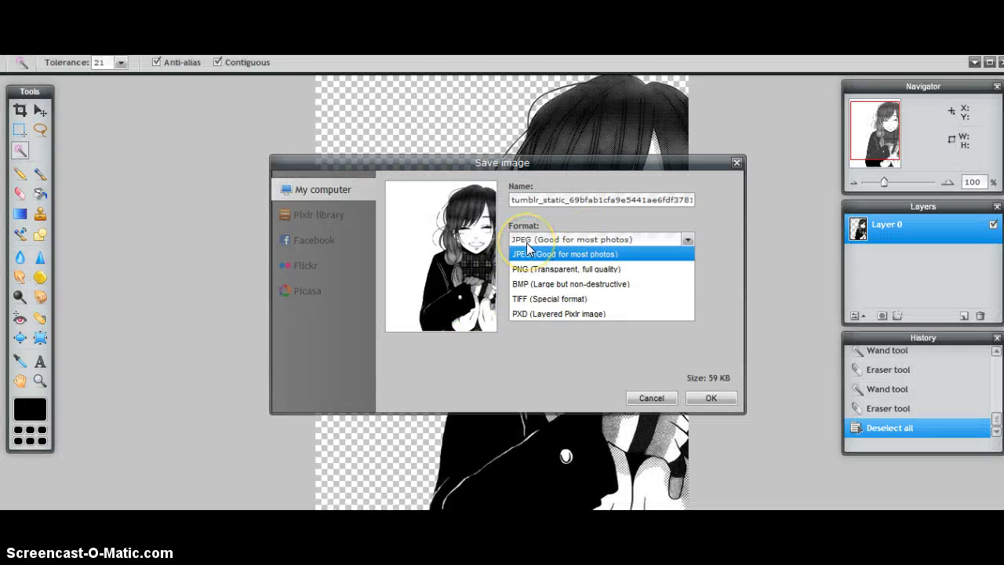
left_click(563, 269)
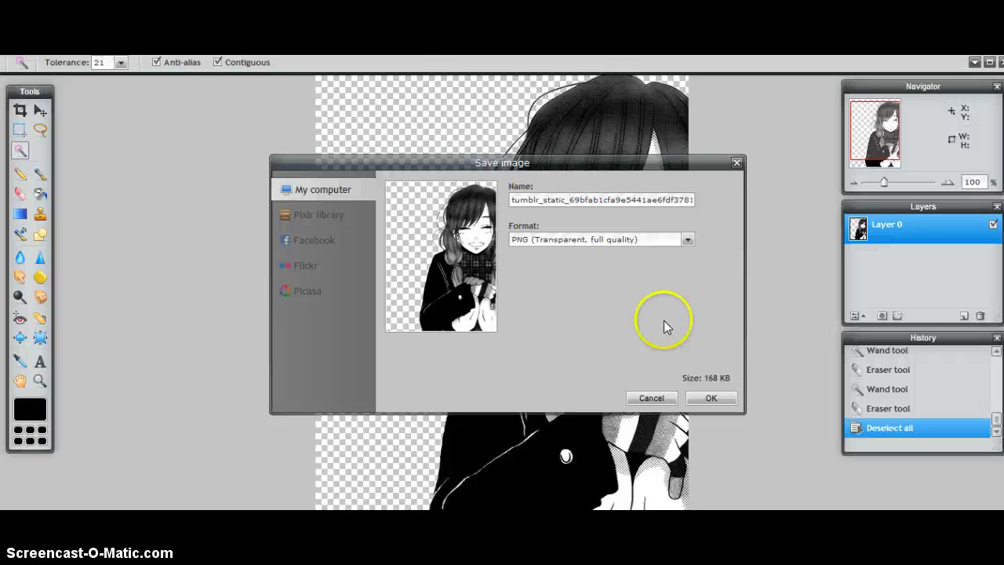
left_click(713, 398)
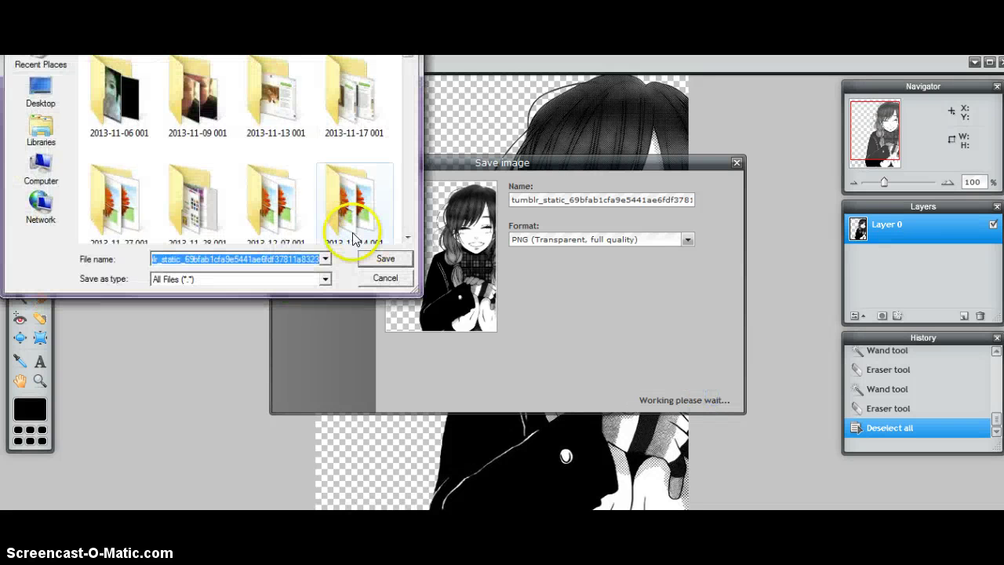
left_click(385, 260)
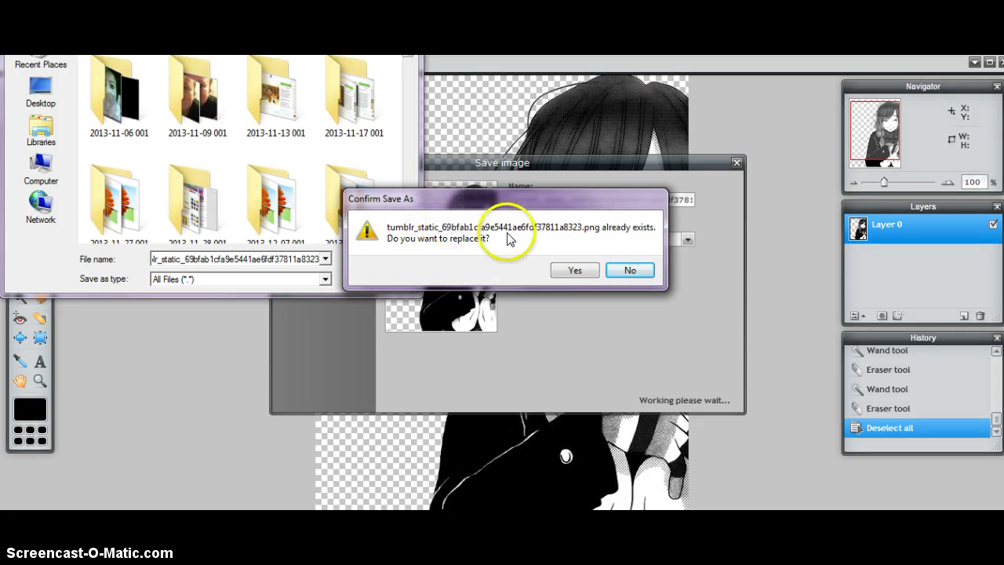
left_click(570, 272)
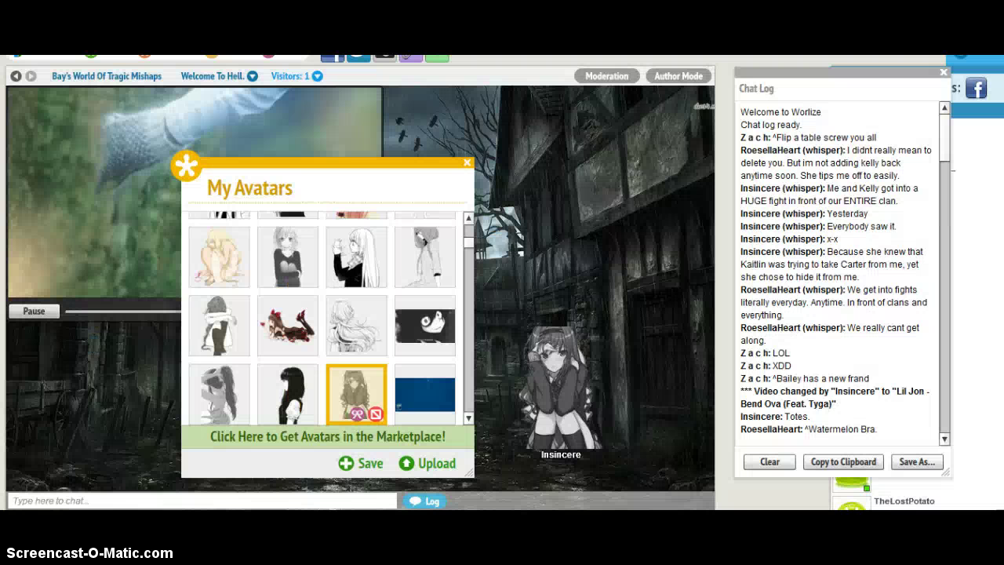
- Switch to the Worlize room, start an avatar upload, accept the copyright reminder, and enter "tum" as the file name
left_click(416, 462)
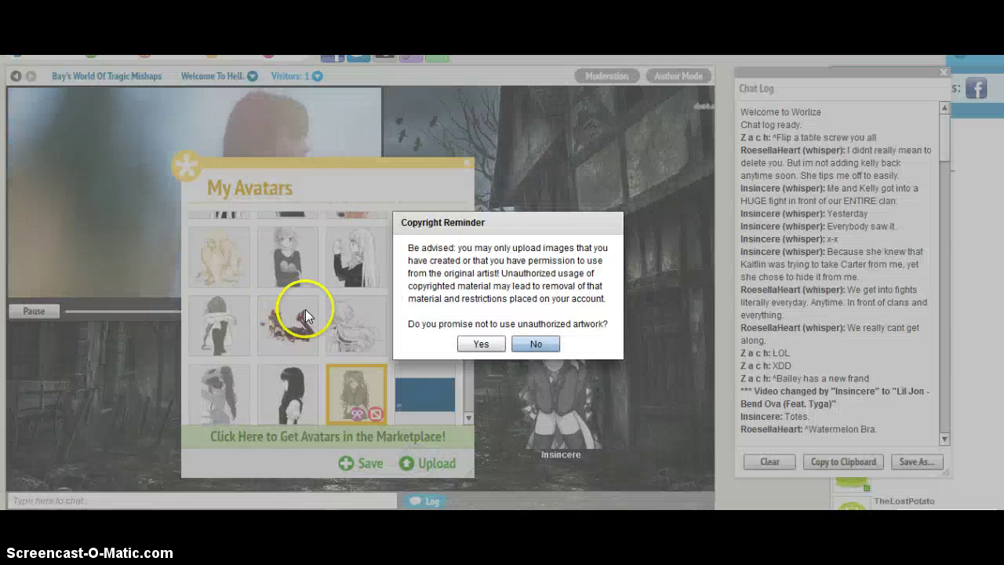
left_click(481, 345)
type("tum")
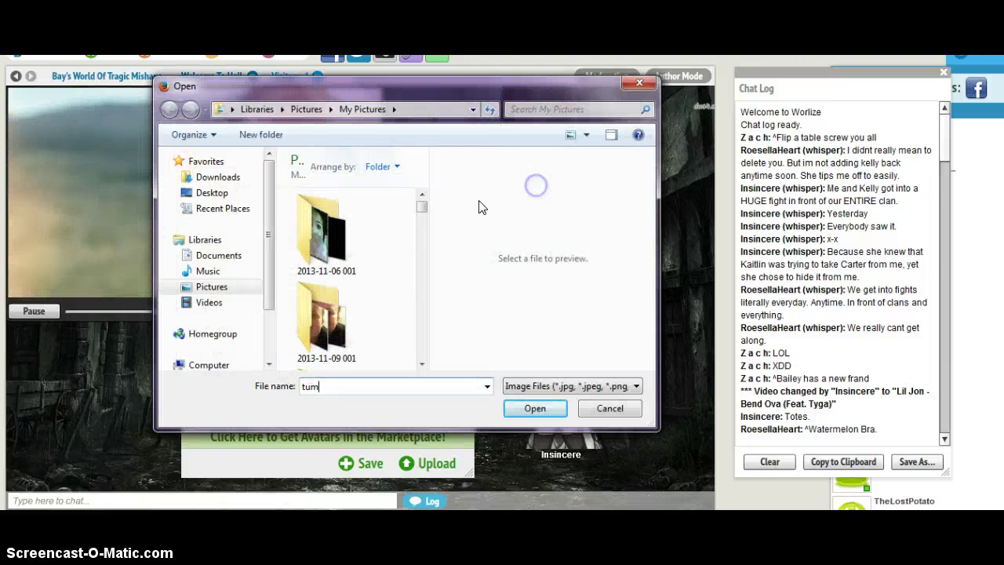
- Find the saved tumblr_static picture of the smiling girl in My Pictures and upload it as an avatar
left_click(425, 211)
left_click_drag(421, 205, 426, 341)
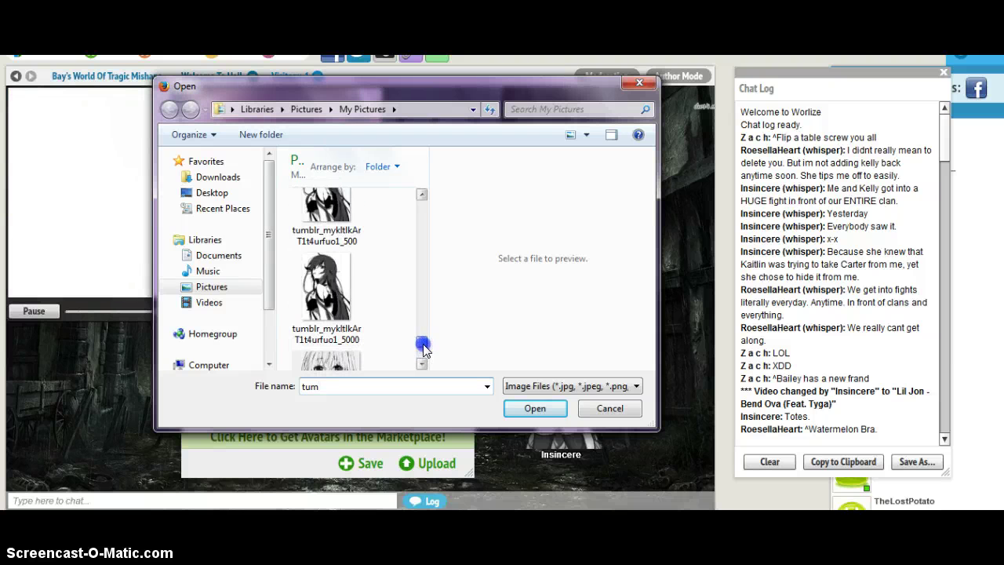
left_click(419, 226)
left_click(421, 195)
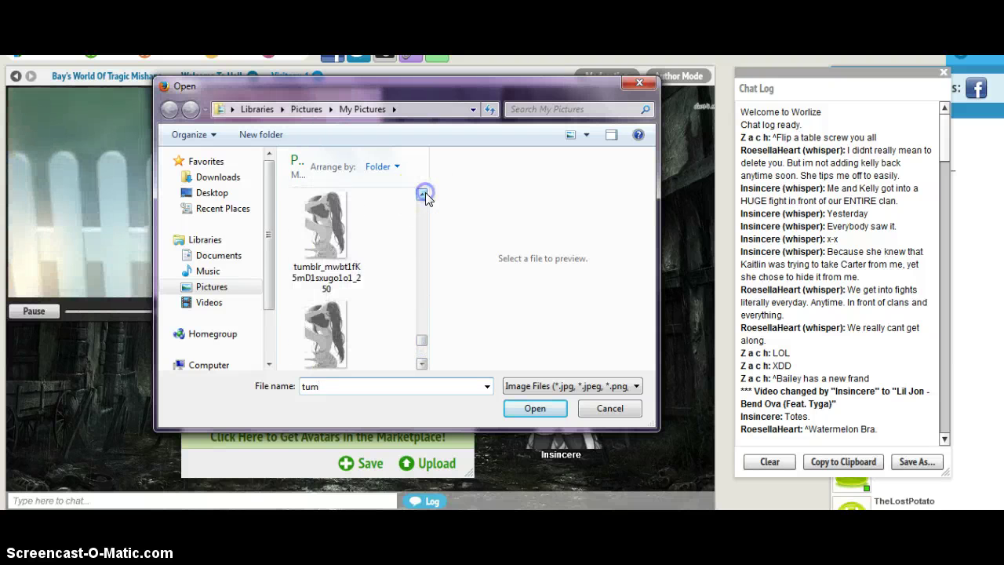
left_click_drag(424, 196, 423, 197)
left_click_drag(425, 363, 420, 362)
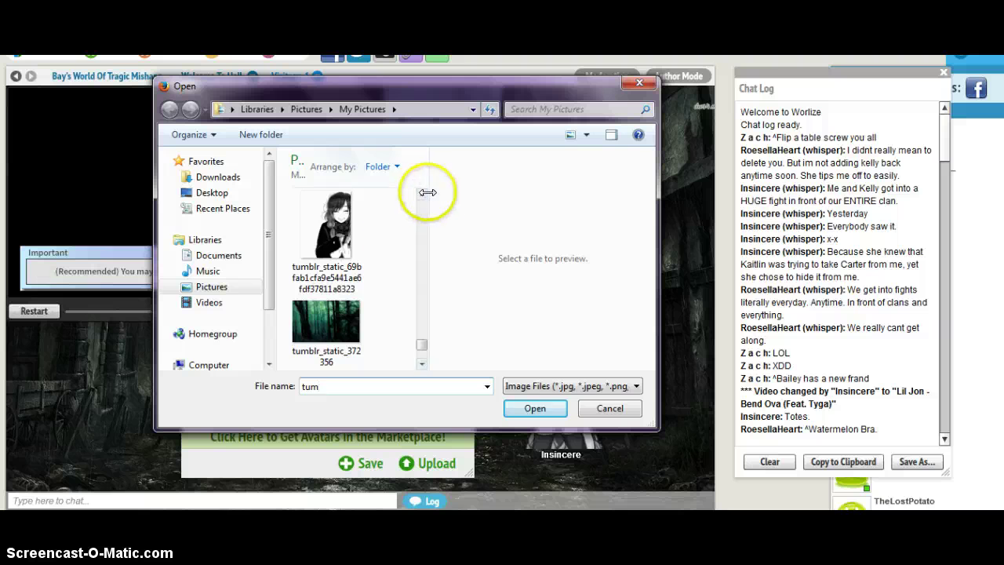
left_click(428, 363)
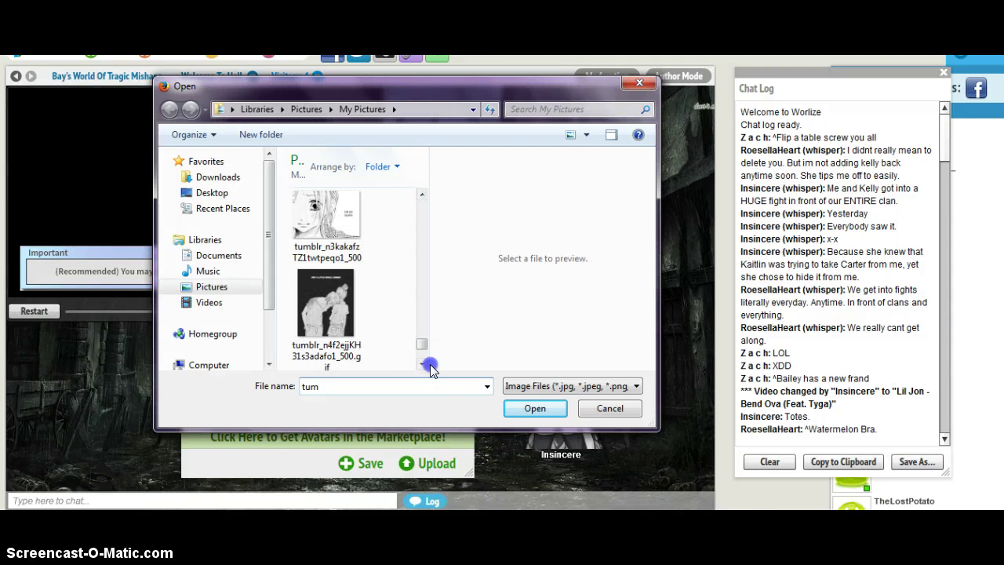
left_click(421, 363)
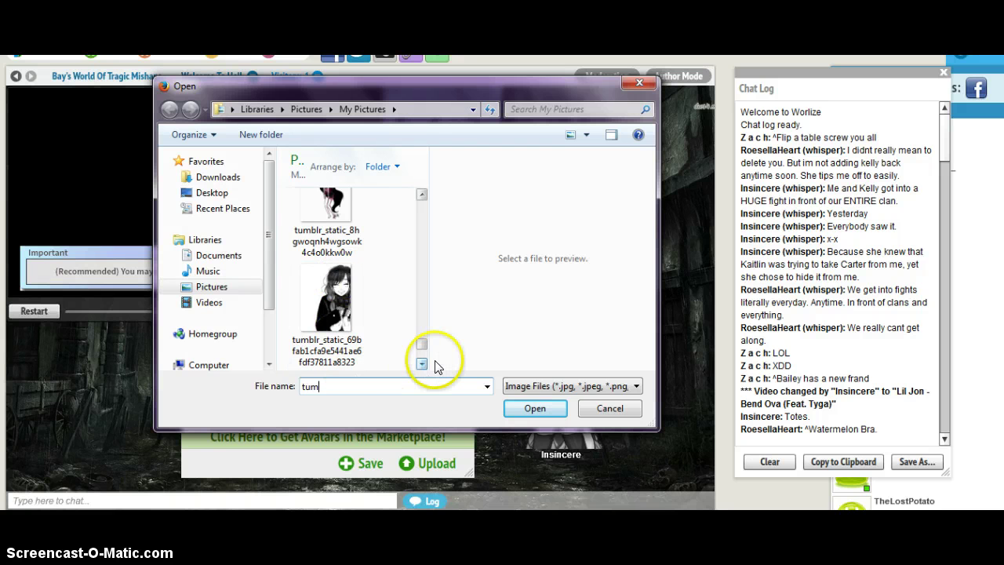
left_click(423, 363)
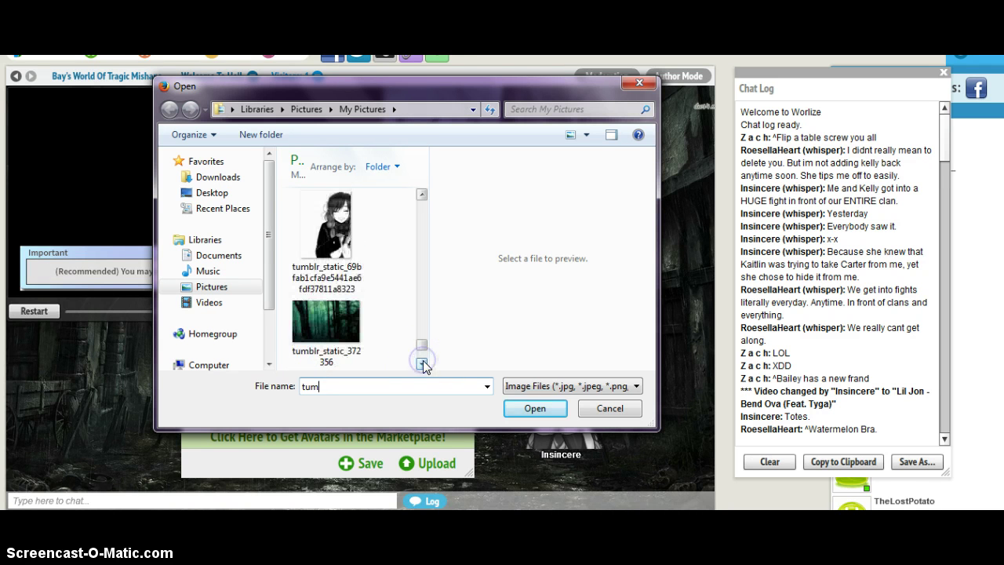
left_click(423, 196)
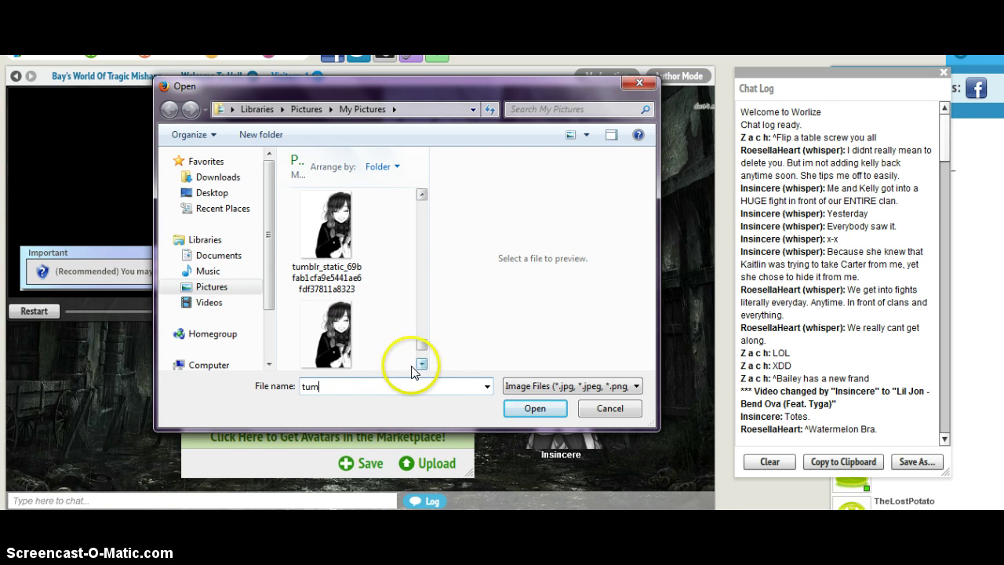
double_click(348, 362)
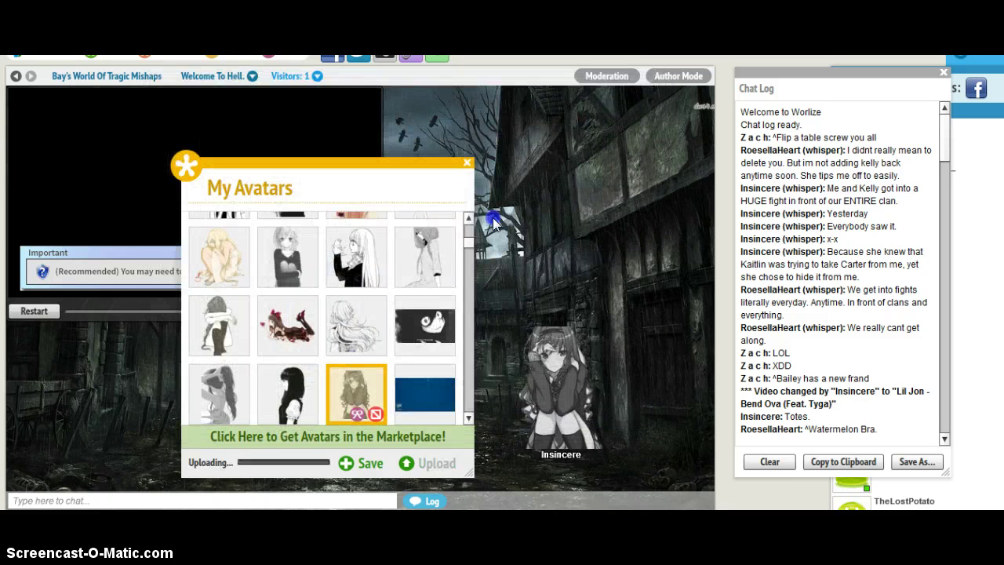
- Wear the newly uploaded avatar at the start of the collection and close the avatar collection
left_click(467, 218)
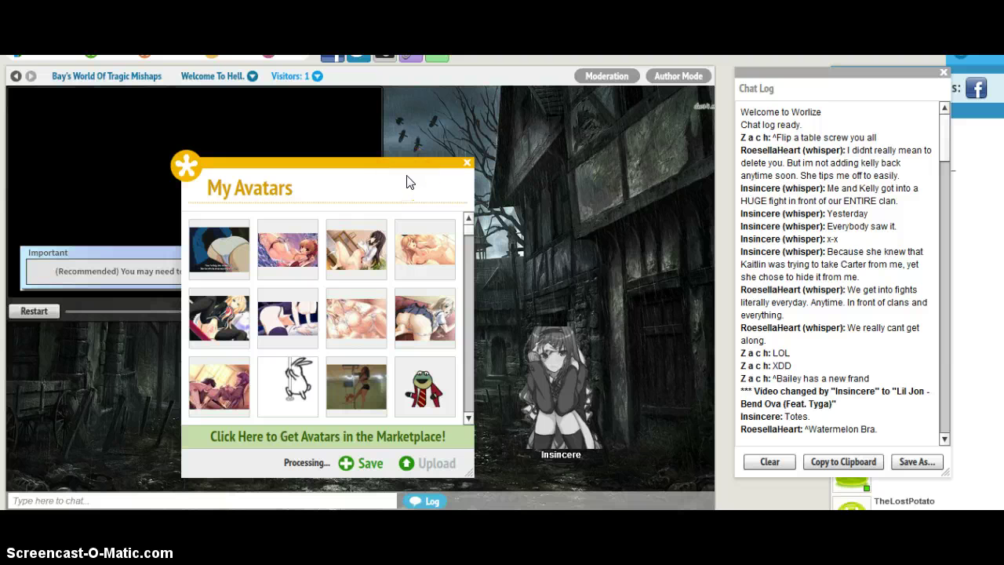
left_click(377, 179)
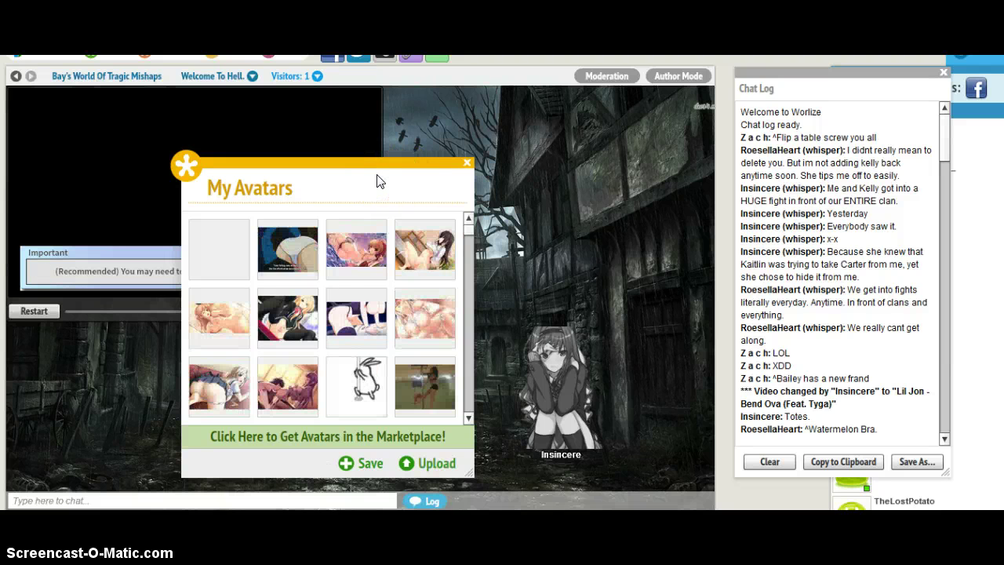
left_click(364, 180)
left_click(248, 227)
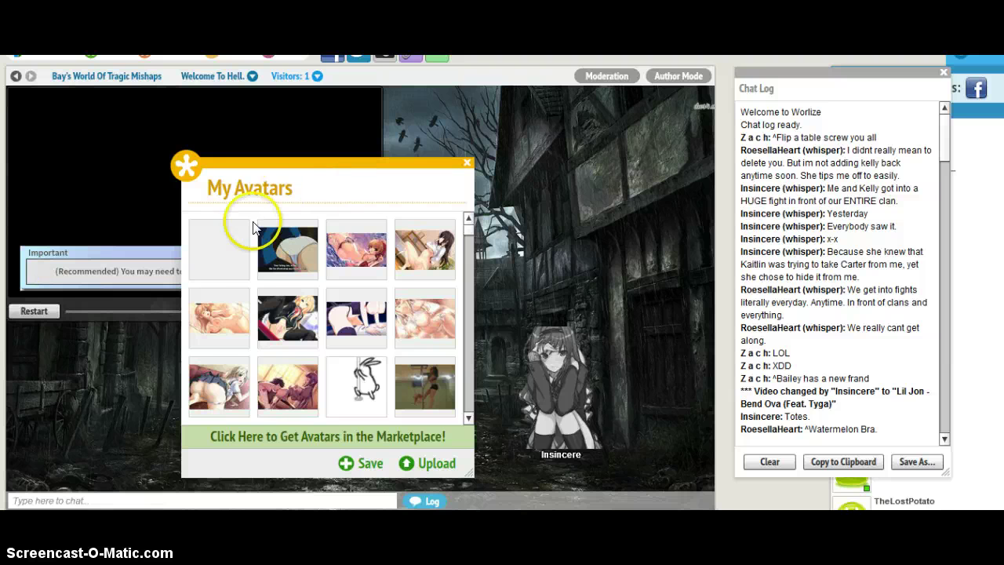
left_click(457, 154)
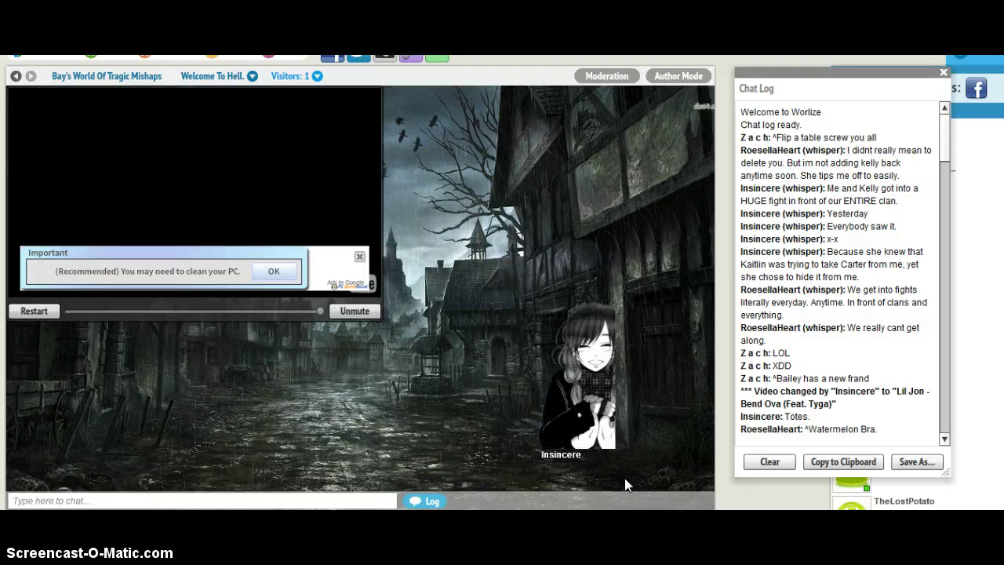
- Move the smiling girl avatar to several spots in the room, leaving it near the stone well
left_click_drag(589, 439, 509, 447)
left_click(418, 455)
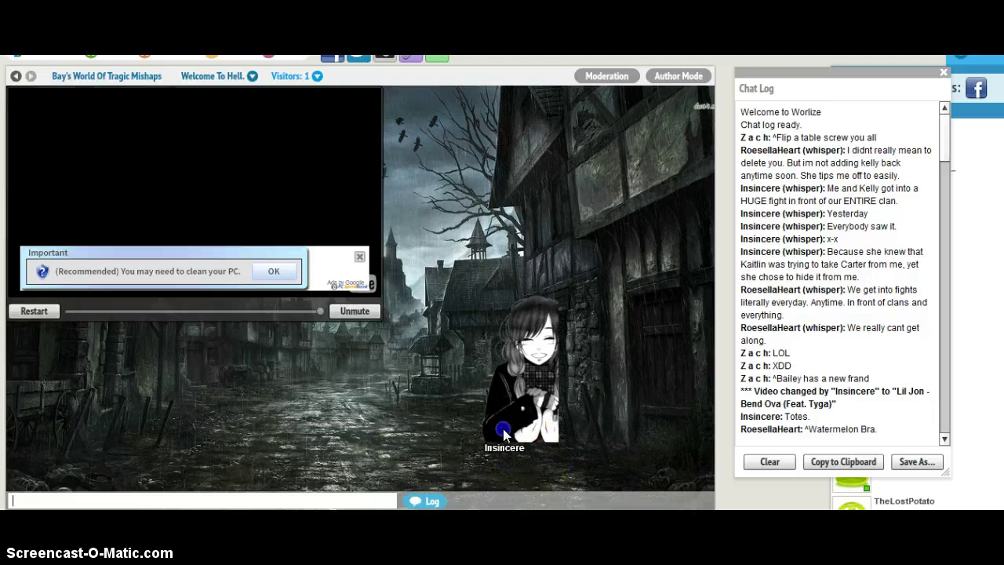
left_click(420, 435)
left_click(496, 450)
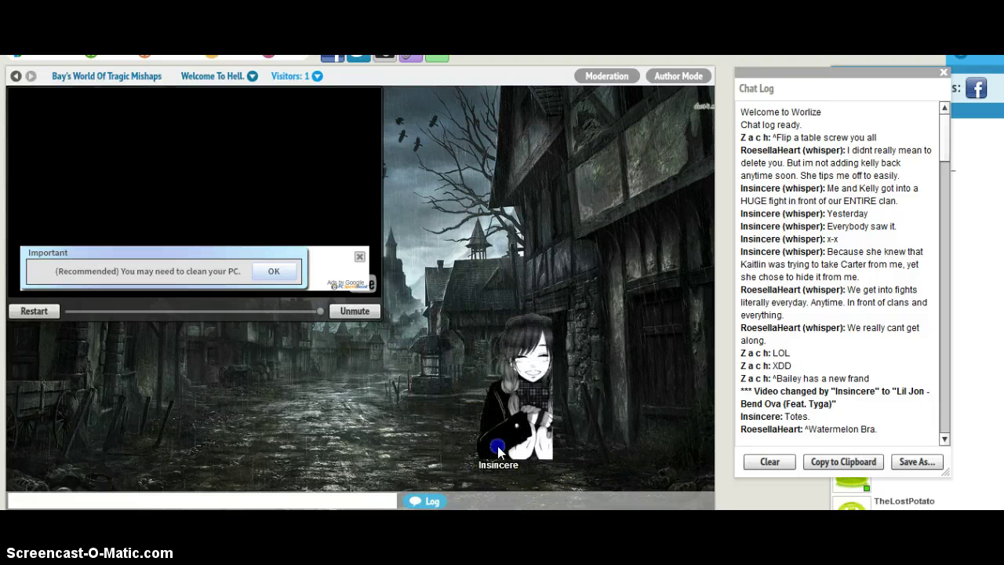
left_click(509, 415)
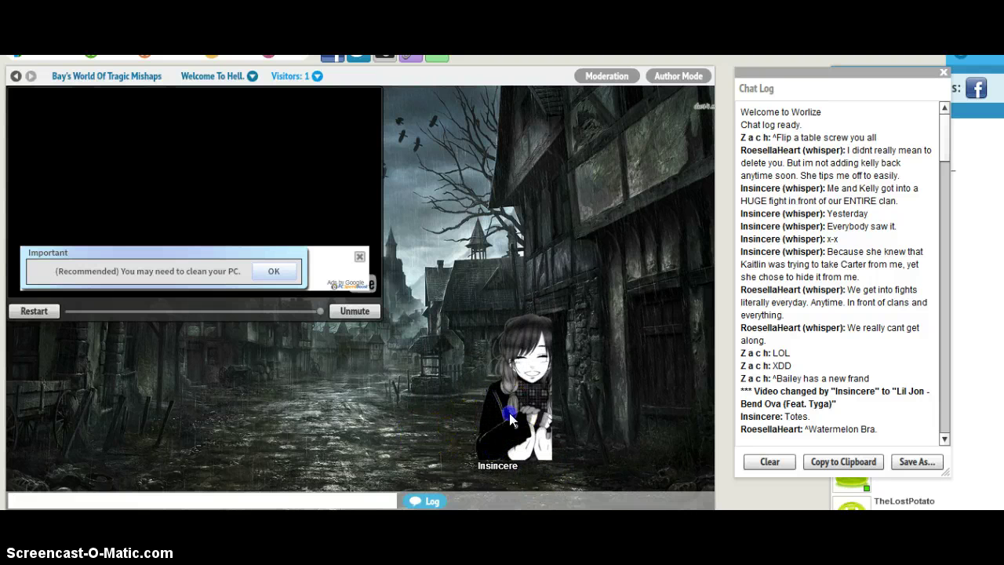
left_click(475, 426)
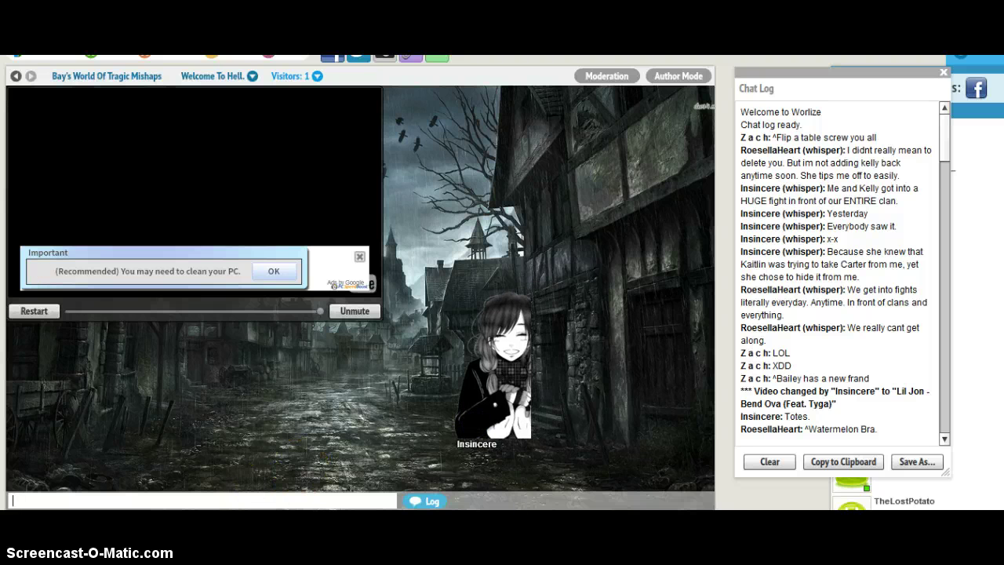